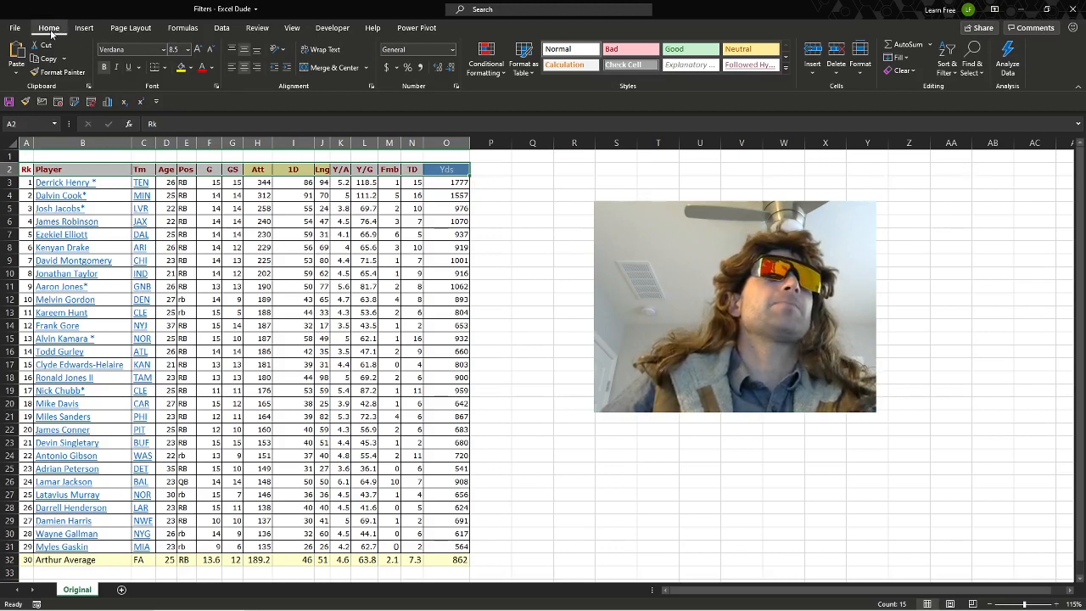
Add filters to the header cells of the player statistics table in row 2.
{"action": "left_click", "coordinate": [950, 73]}
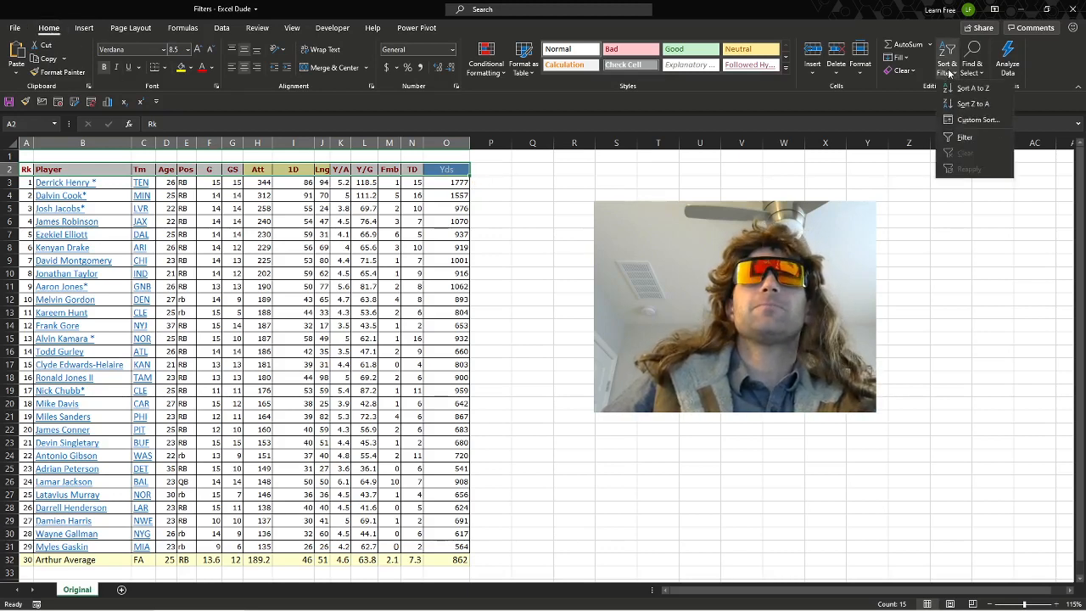
{"action": "left_click", "coordinate": [963, 136]}
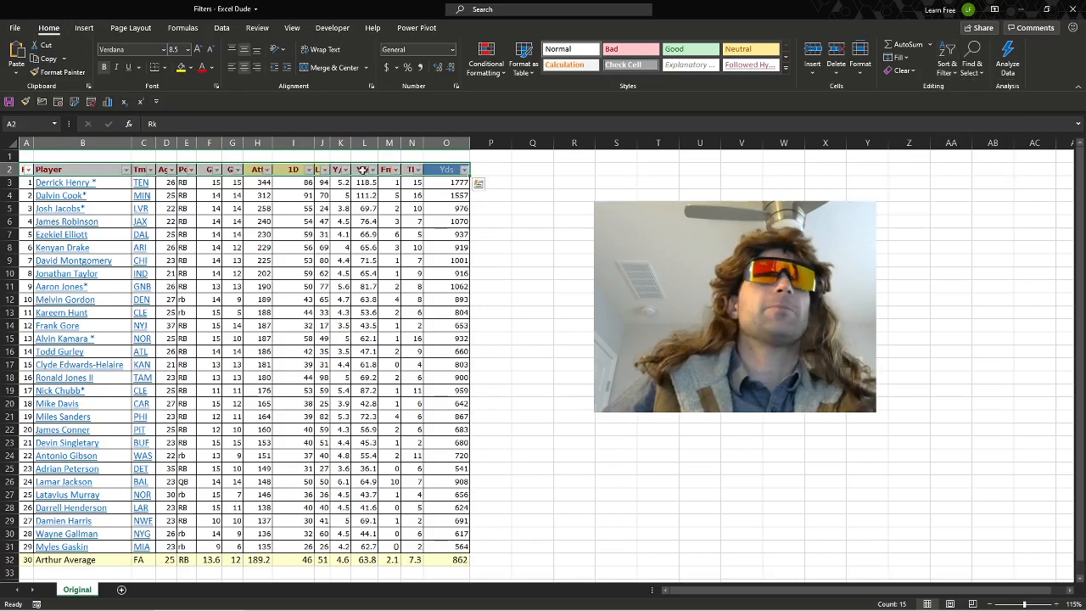
{"action": "left_click", "coordinate": [535, 193]}
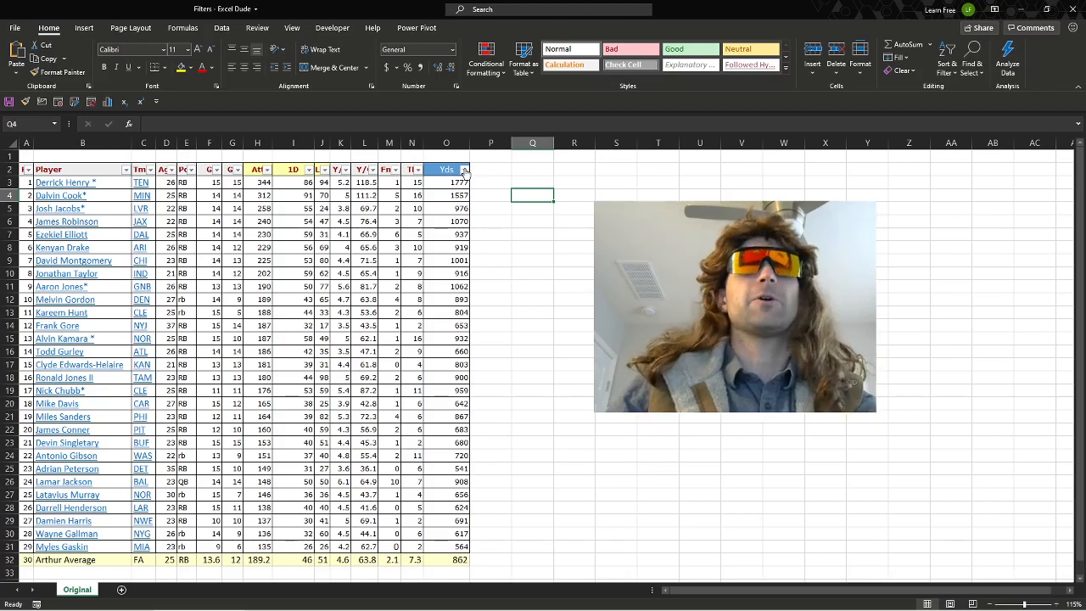
Sort the table by the Yds column from largest to smallest and select the sorted yardage values.
{"action": "left_click", "coordinate": [464, 168]}
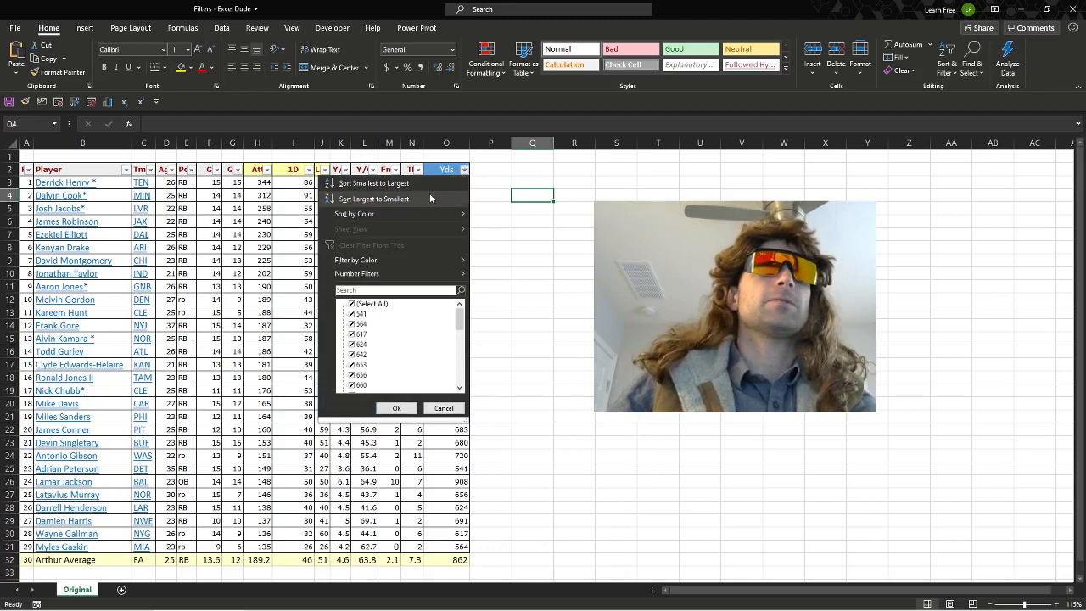
{"action": "left_click", "coordinate": [430, 199]}
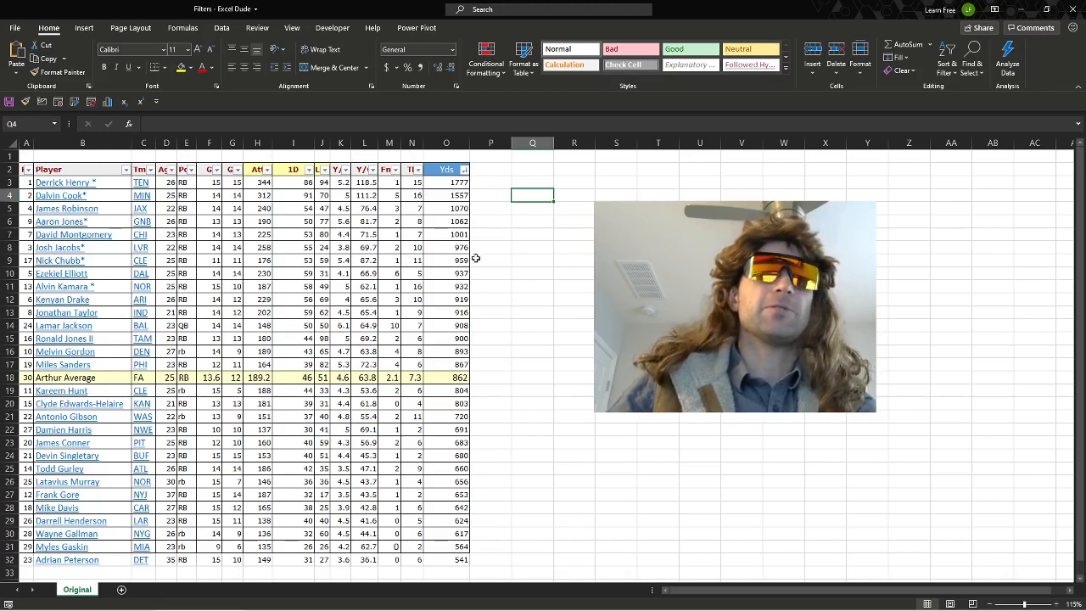
{"action": "left_click", "coordinate": [442, 187]}
{"action": "left_click_drag", "start_coordinate": [442, 190], "coordinate": [442, 533]}
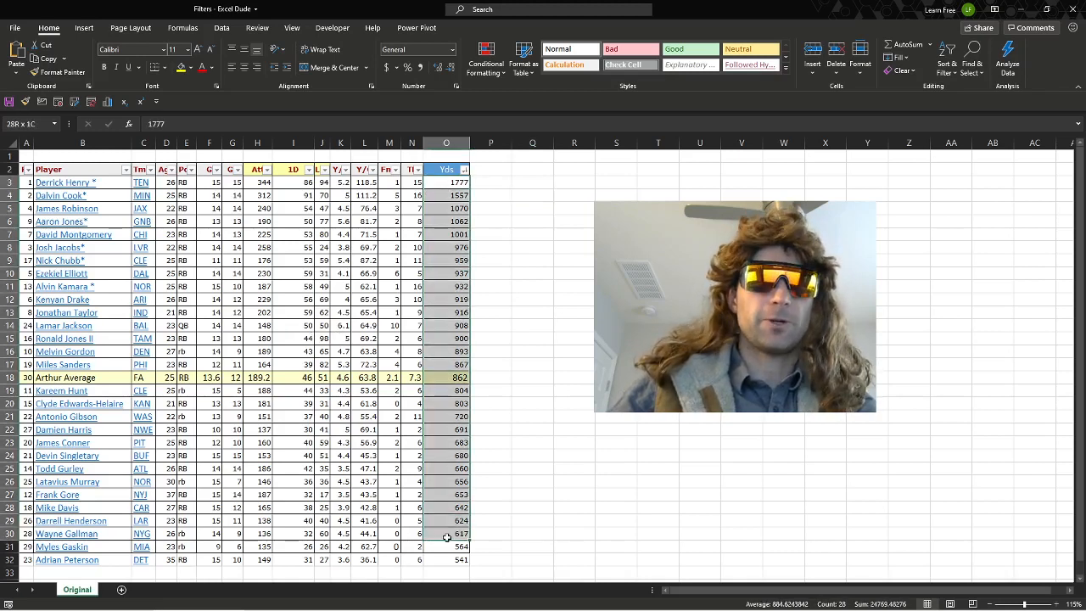
Sort the table by the Yds column from smallest to largest.
{"action": "left_click", "coordinate": [464, 171]}
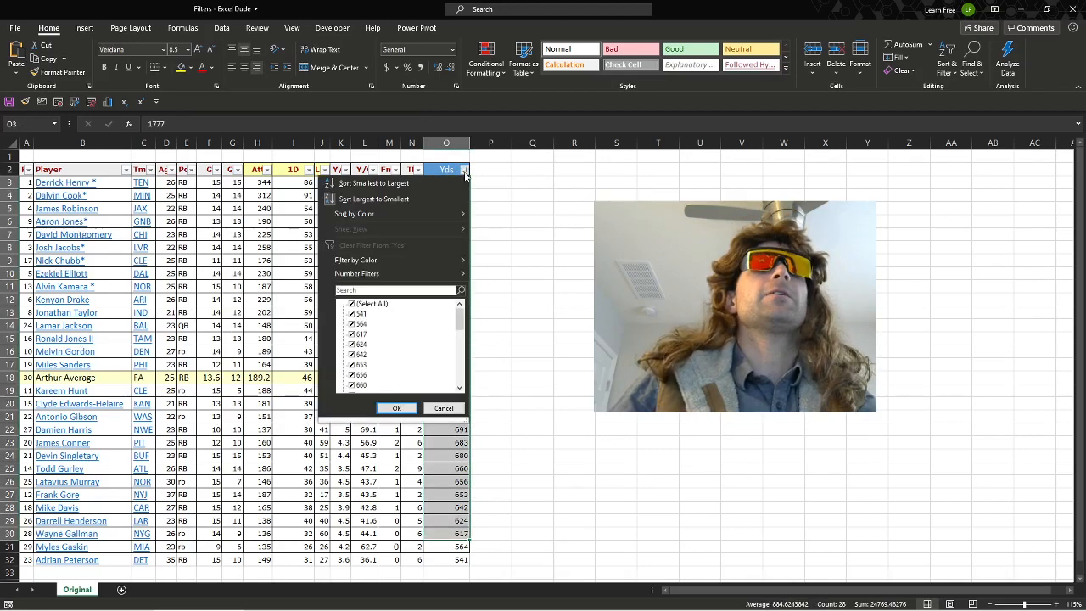
{"action": "left_click", "coordinate": [407, 185]}
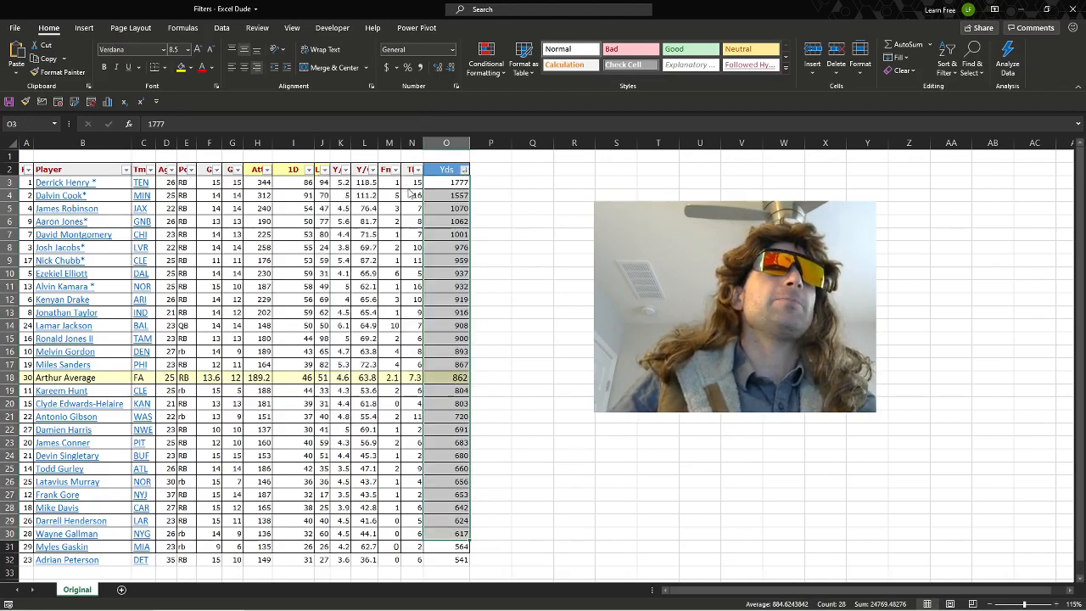
{"action": "left_click", "coordinate": [309, 182]}
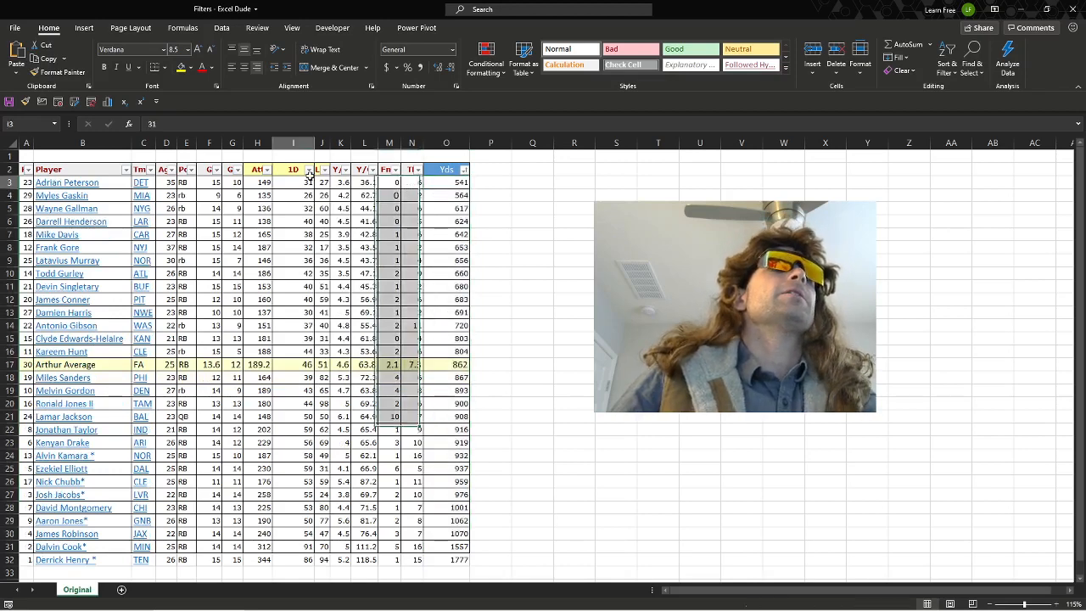
Apply a number filter to the Yds column showing only rows greater than 500.
{"action": "left_click", "coordinate": [464, 171]}
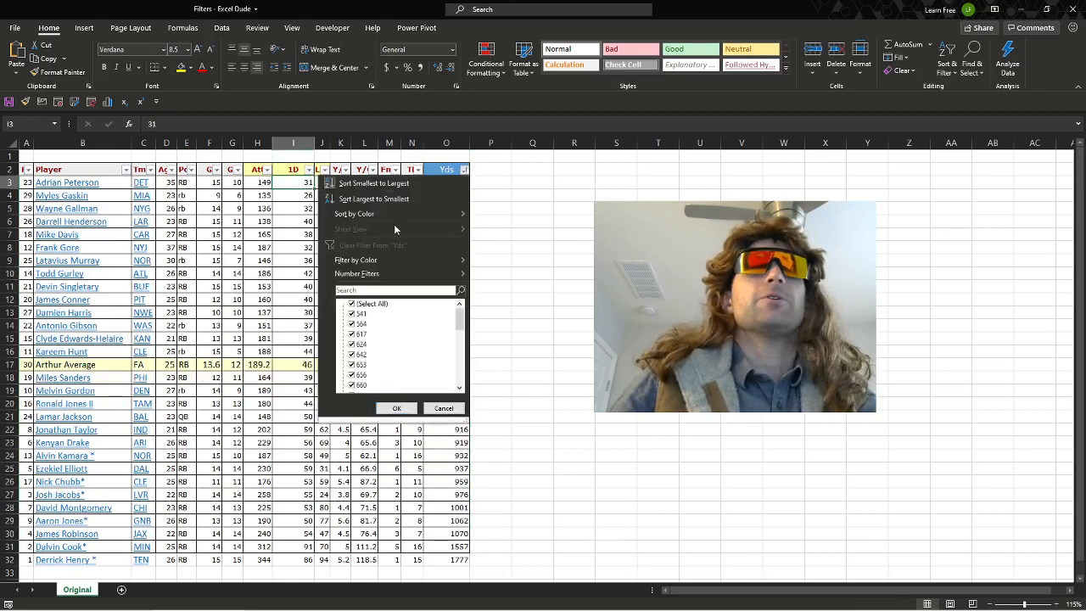
{"action": "mouse_move", "coordinate": [438, 273]}
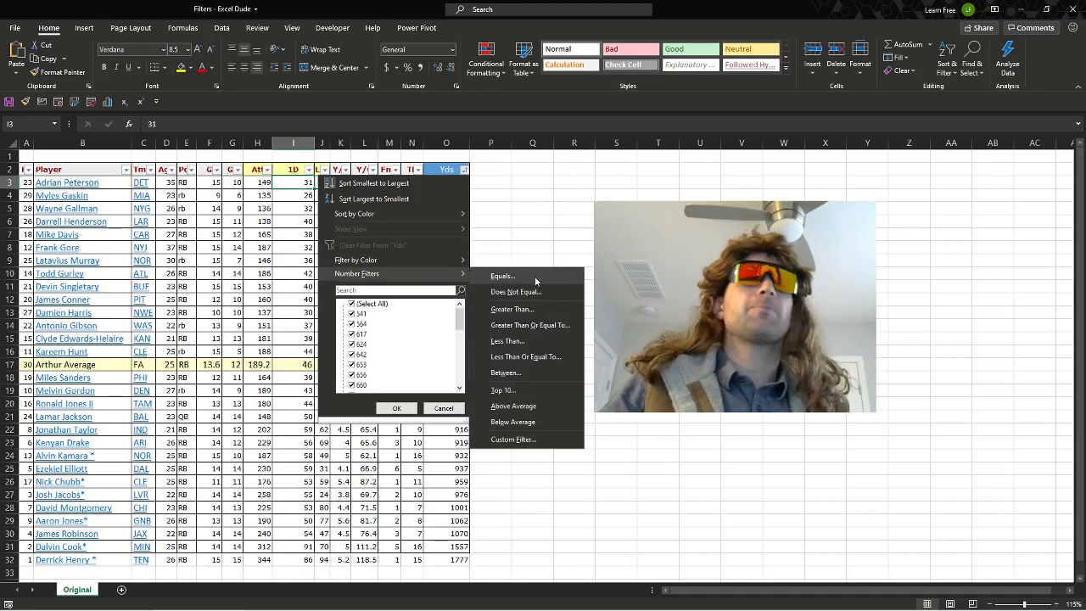
{"action": "left_click", "coordinate": [548, 313]}
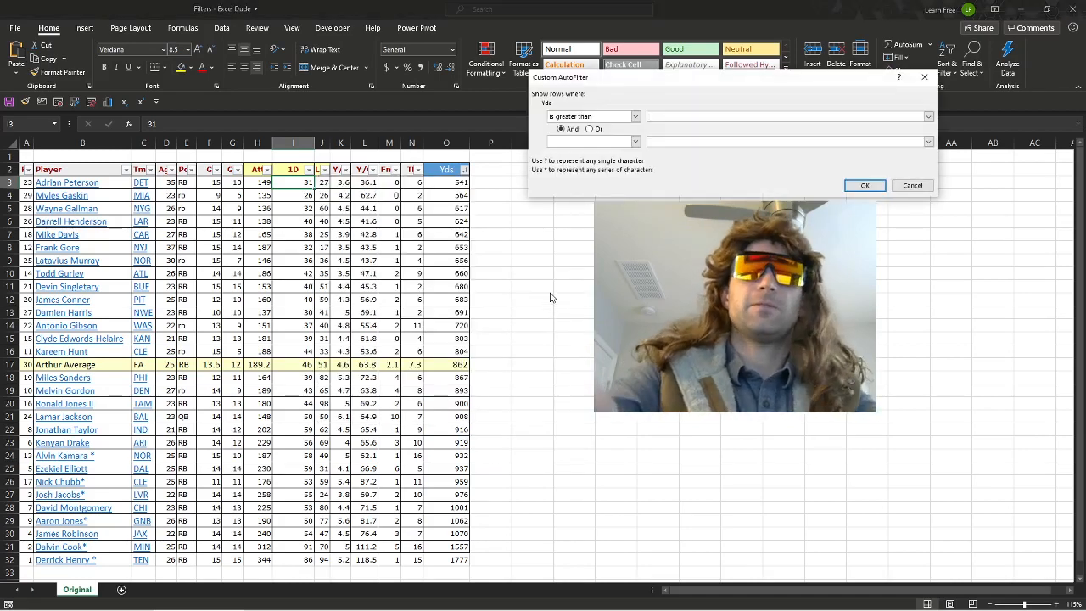
{"action": "type", "text": "50"}
{"action": "type", "text": "1"}
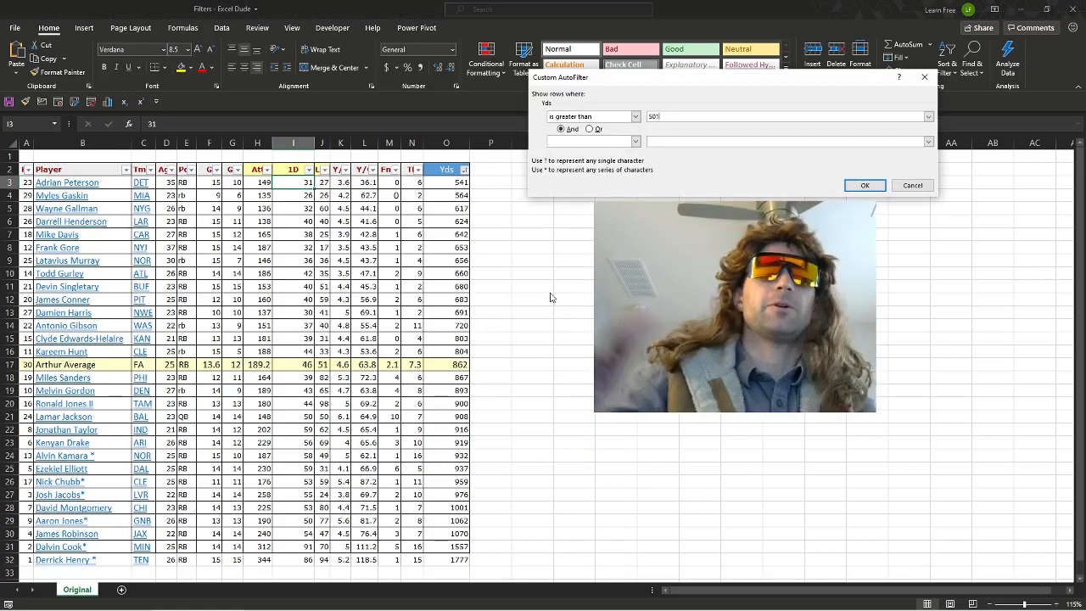
{"action": "left_click", "coordinate": [877, 188]}
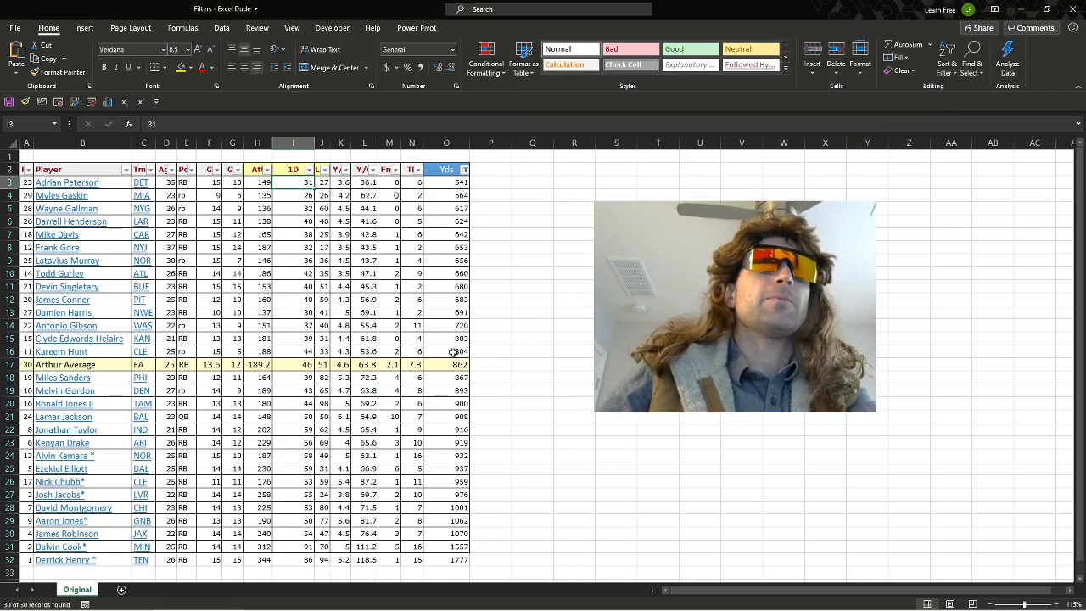
Change the Yds number filter to show only rows greater than 900.
{"action": "left_click", "coordinate": [465, 169]}
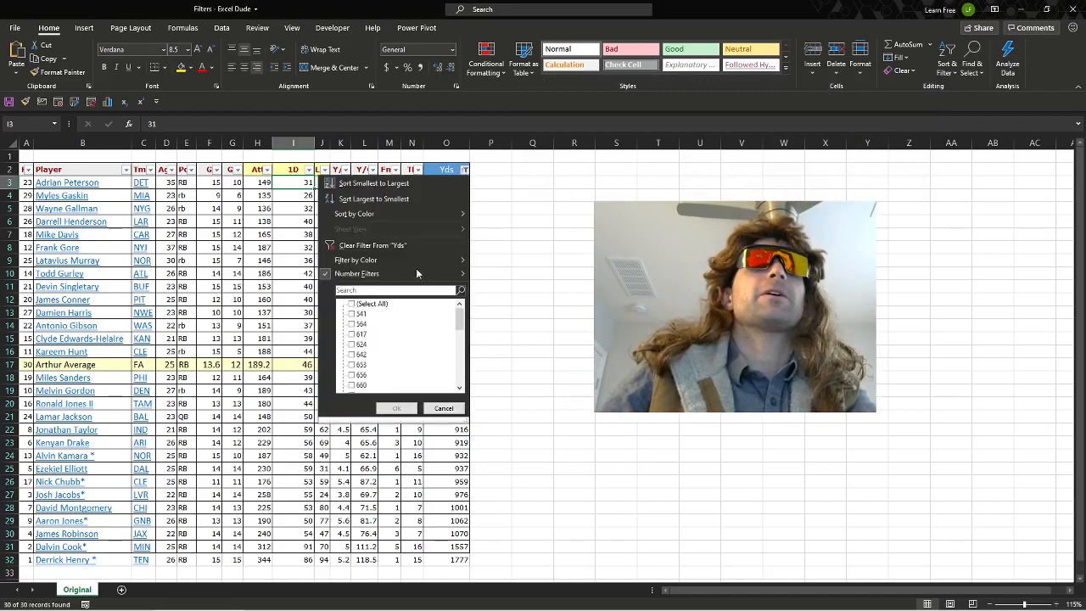
{"action": "left_click", "coordinate": [533, 309]}
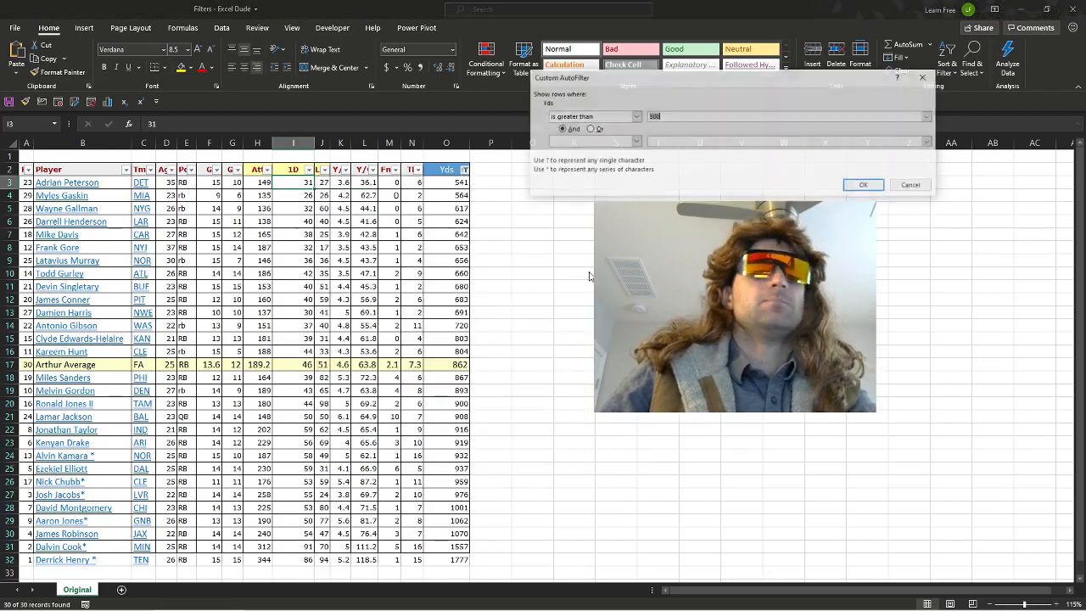
{"action": "type", "text": "900"}
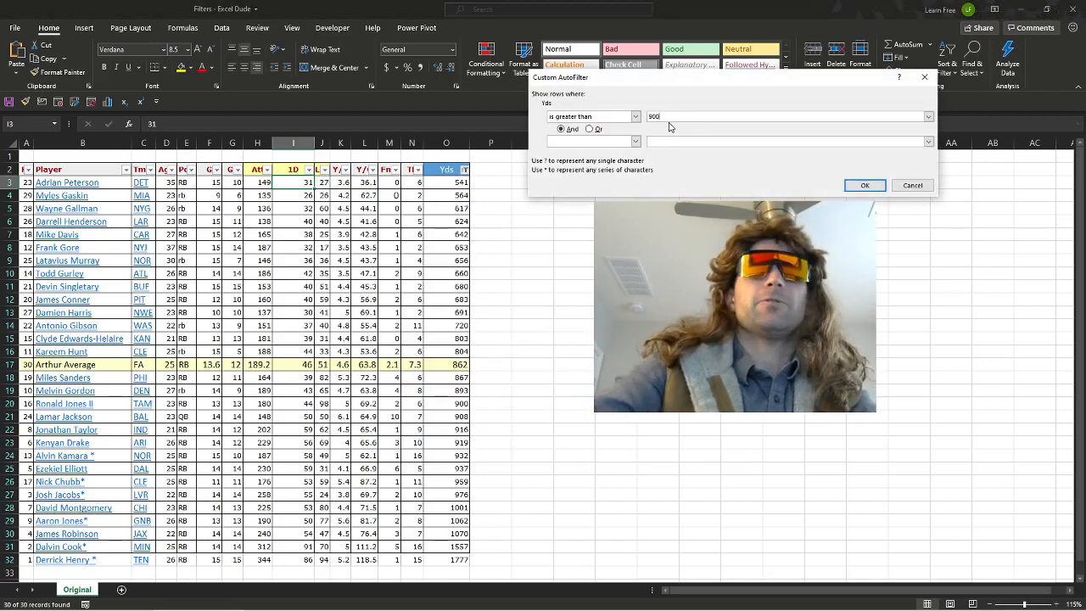
{"action": "left_click", "coordinate": [862, 186]}
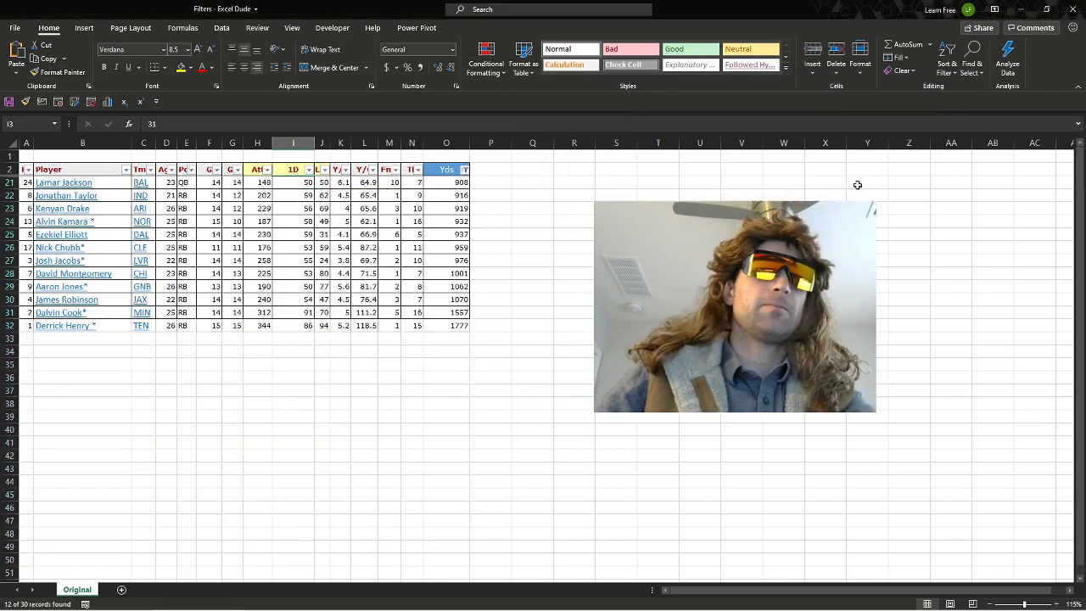
Show all rows again by selecting every value in the Yds column's filter.
{"action": "left_click", "coordinate": [464, 170]}
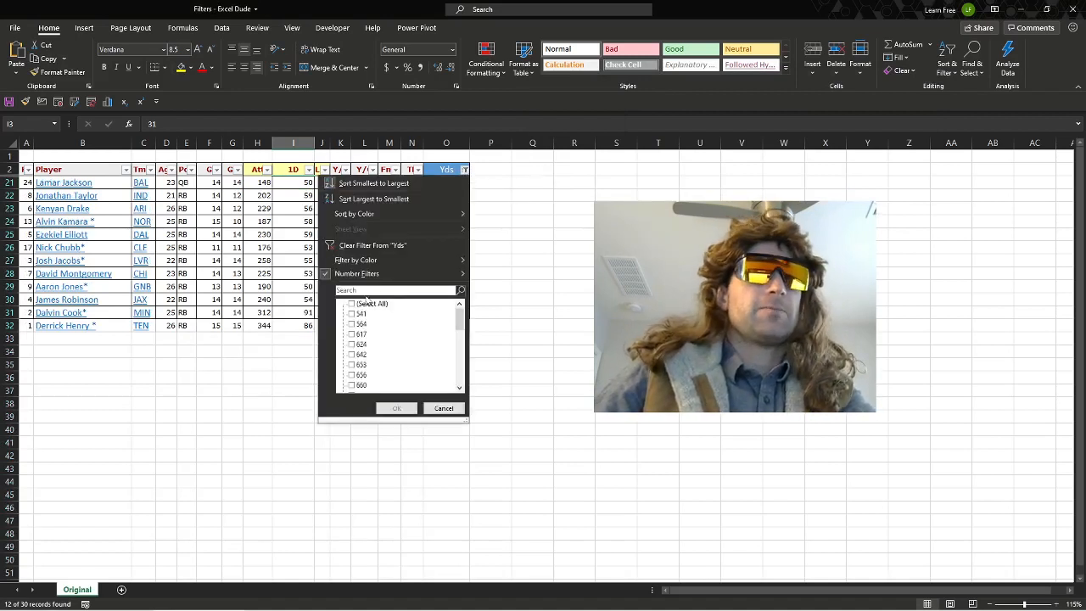
{"action": "left_click", "coordinate": [509, 215]}
{"action": "left_click", "coordinate": [465, 171]}
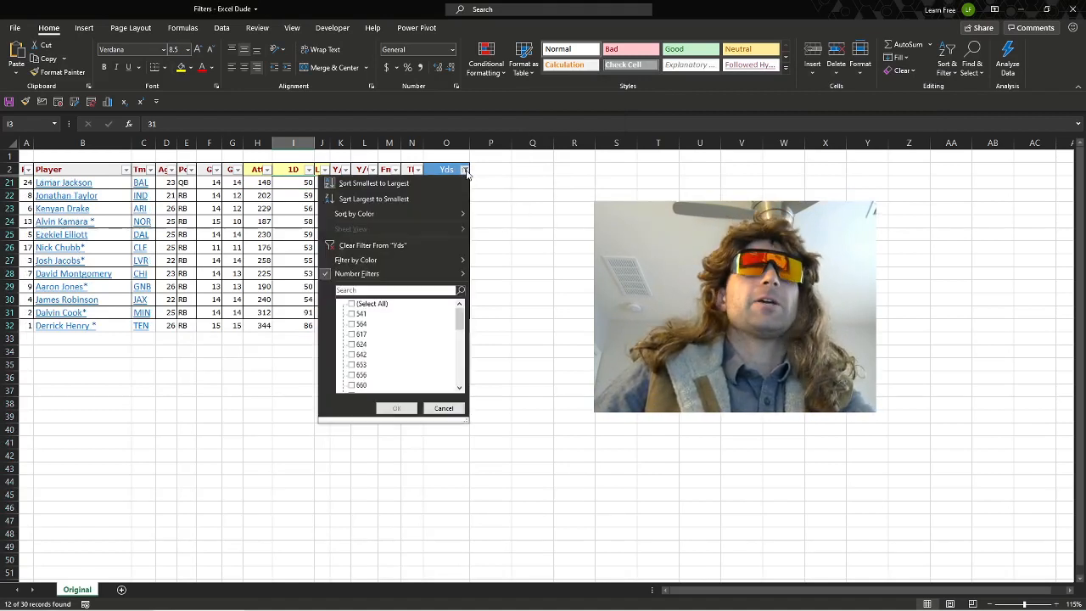
{"action": "left_click", "coordinate": [351, 304]}
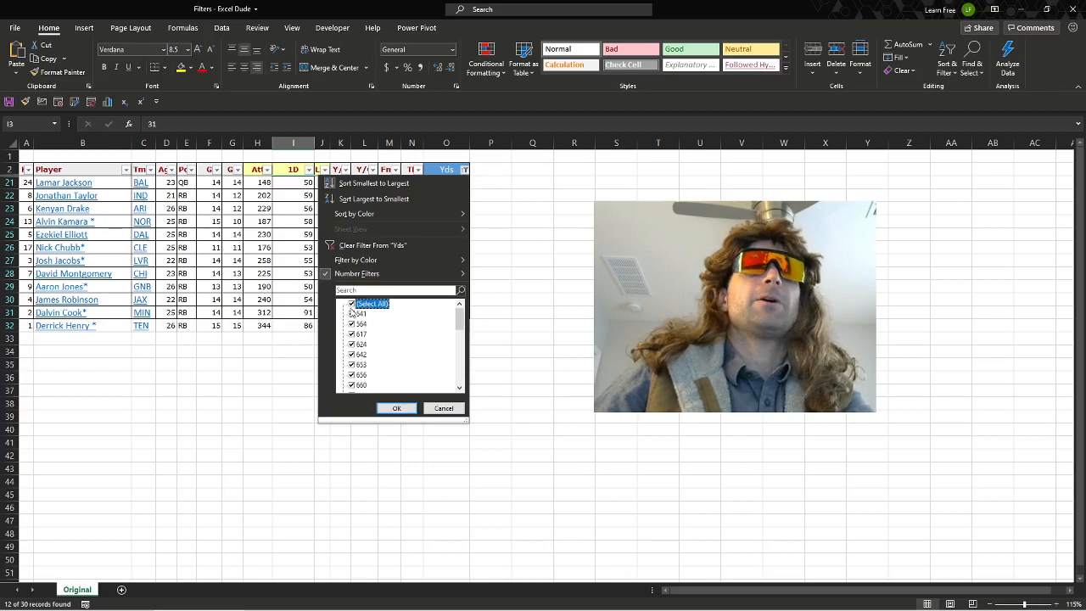
{"action": "left_click", "coordinate": [397, 408]}
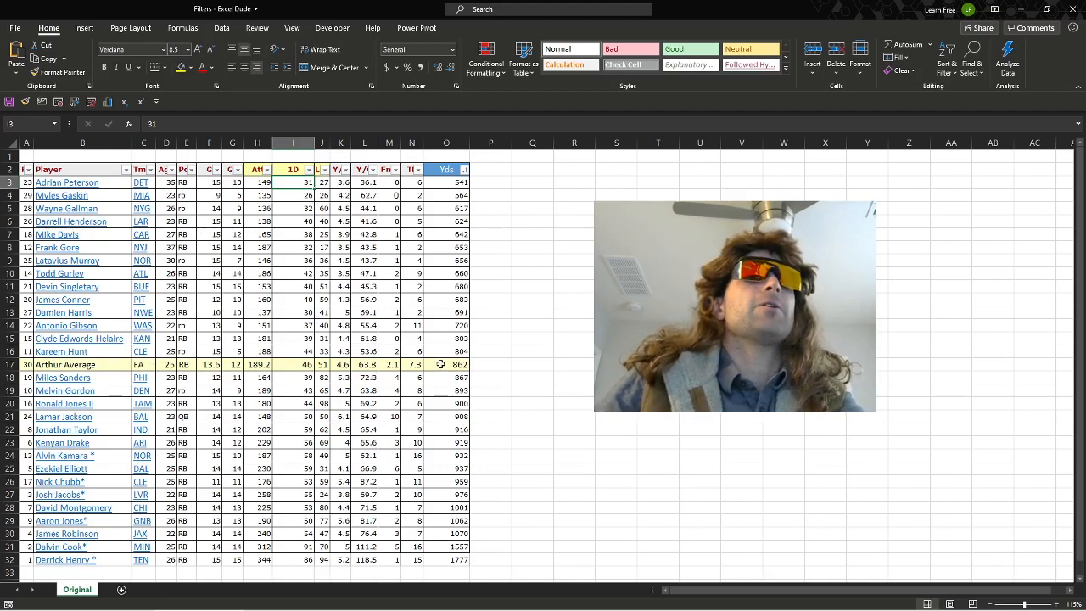
Filter the Lng column by the light yellow cell color of the average row, and clear that filter.
{"action": "left_click_drag", "start_coordinate": [442, 364], "coordinate": [30, 364]}
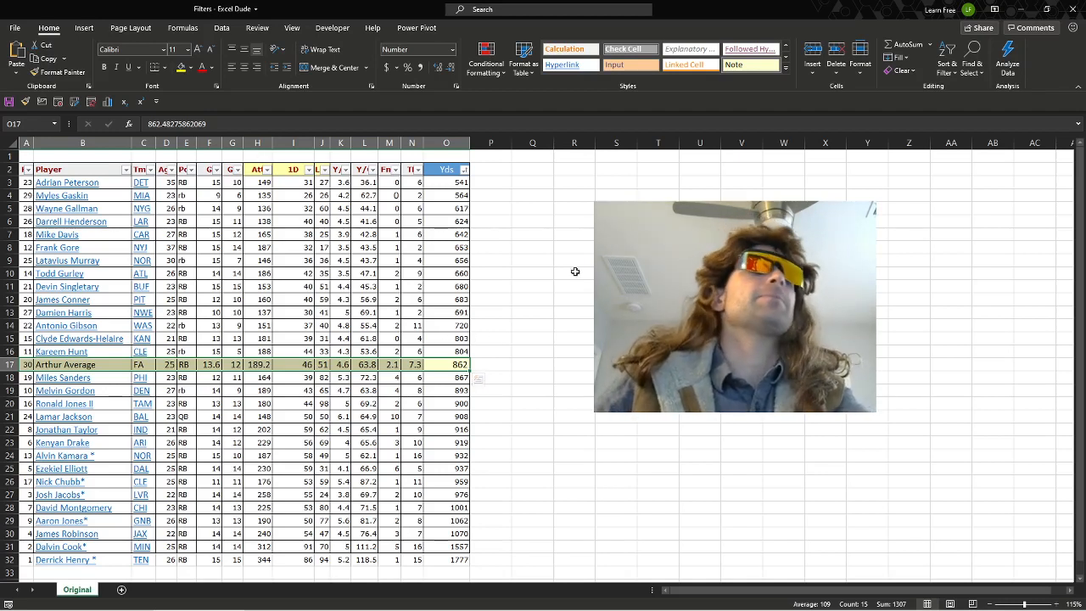
{"action": "left_click", "coordinate": [324, 173]}
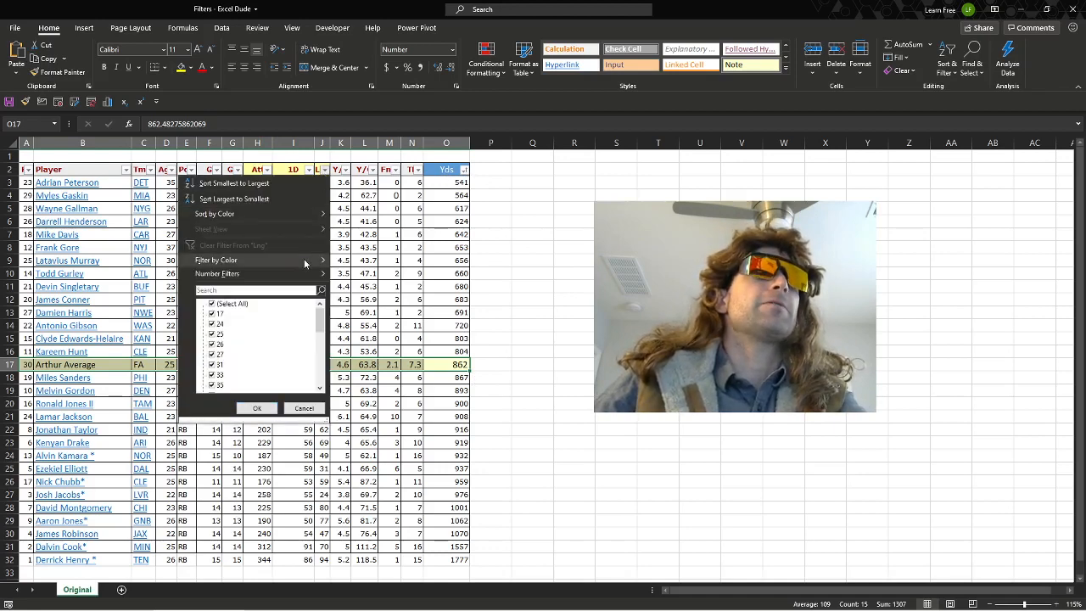
{"action": "mouse_move", "coordinate": [304, 259]}
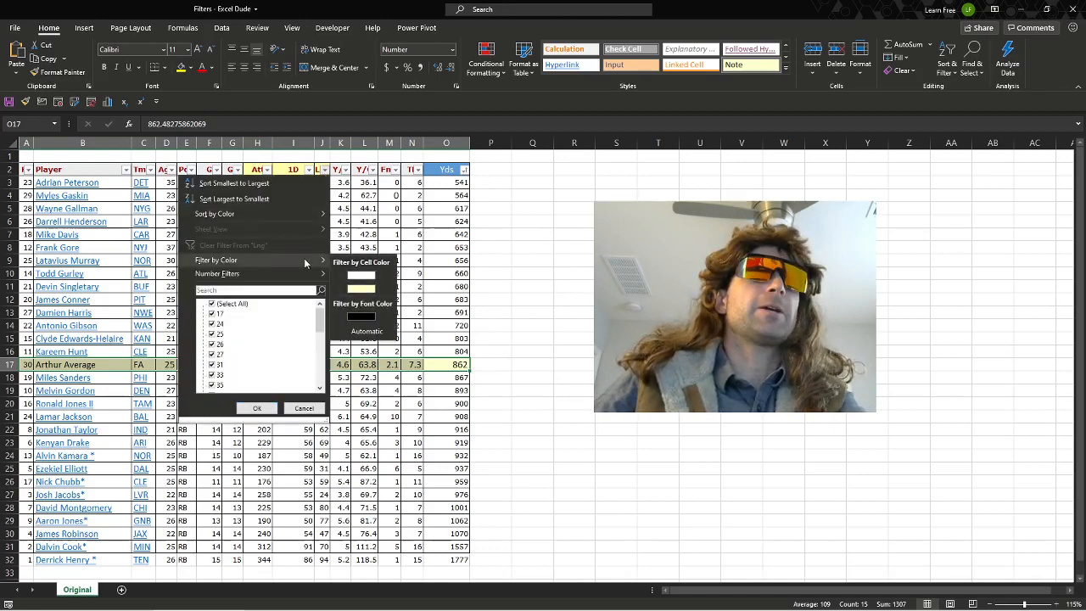
{"action": "left_click", "coordinate": [361, 289]}
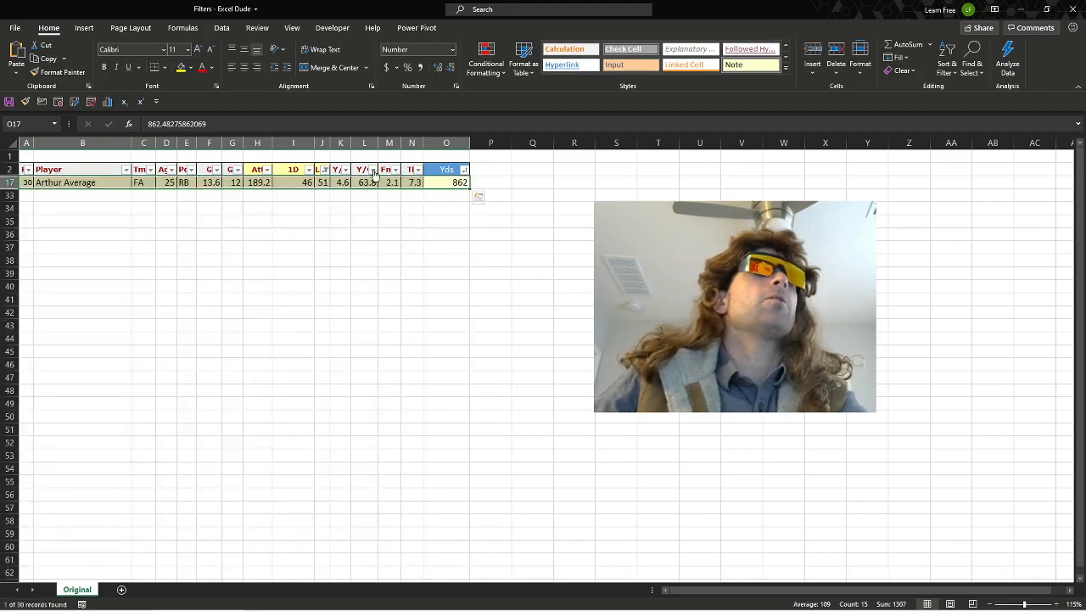
{"action": "left_click", "coordinate": [324, 170]}
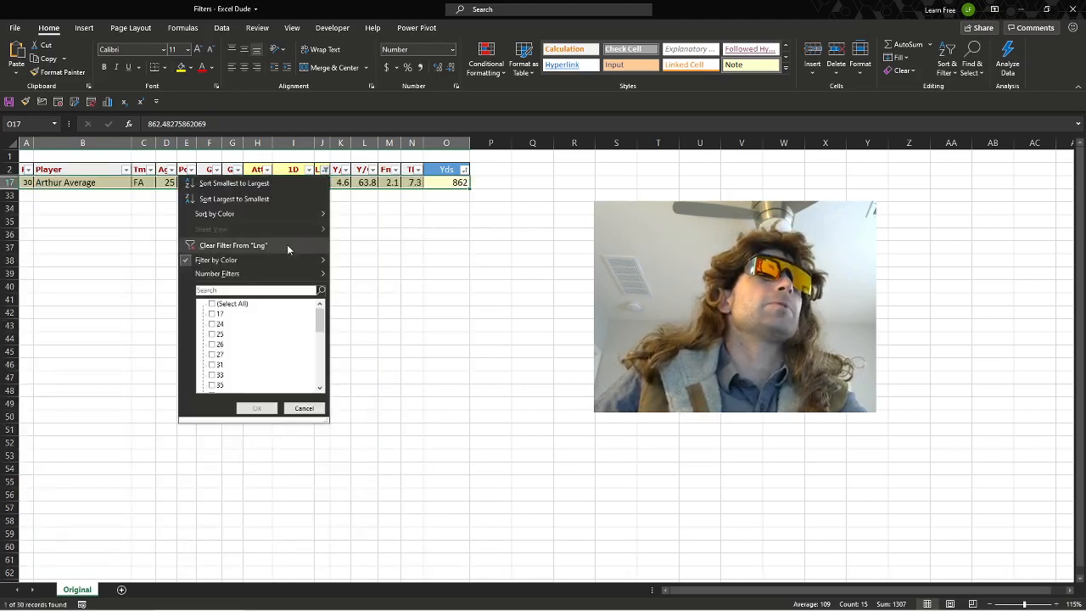
{"action": "left_click", "coordinate": [288, 245]}
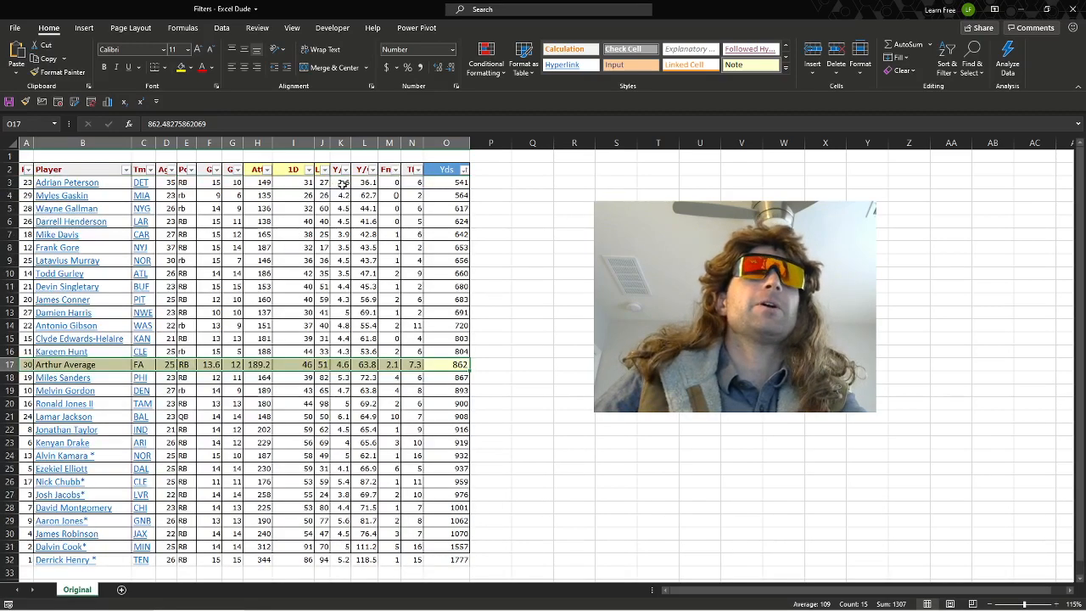
Filter the 1D column by the white cell color, and clear that filter.
{"action": "left_click", "coordinate": [309, 171]}
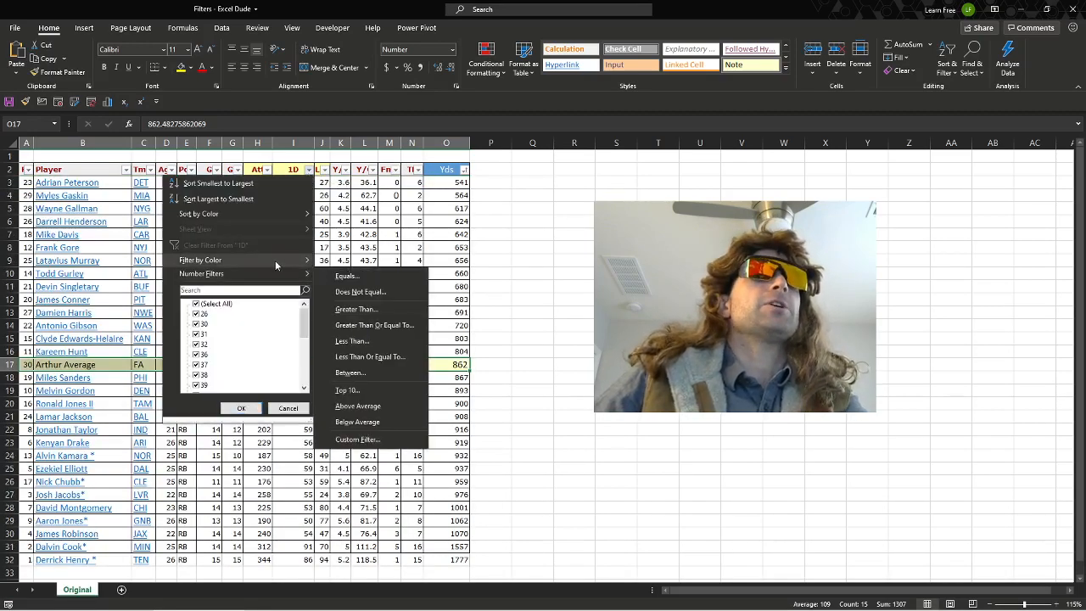
{"action": "mouse_move", "coordinate": [275, 259]}
{"action": "left_click", "coordinate": [333, 273]}
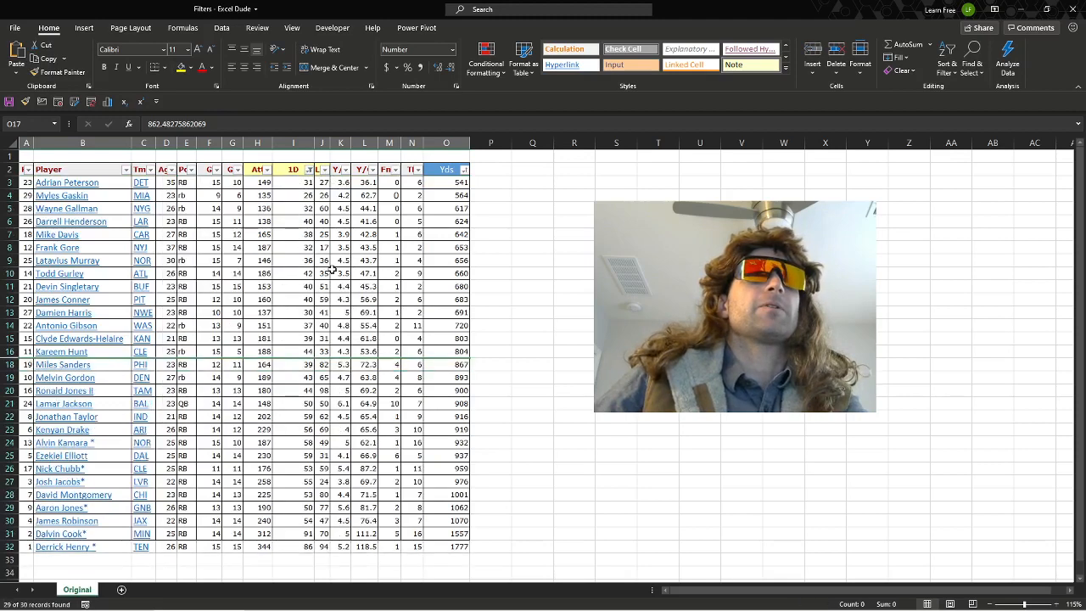
{"action": "left_click", "coordinate": [309, 169]}
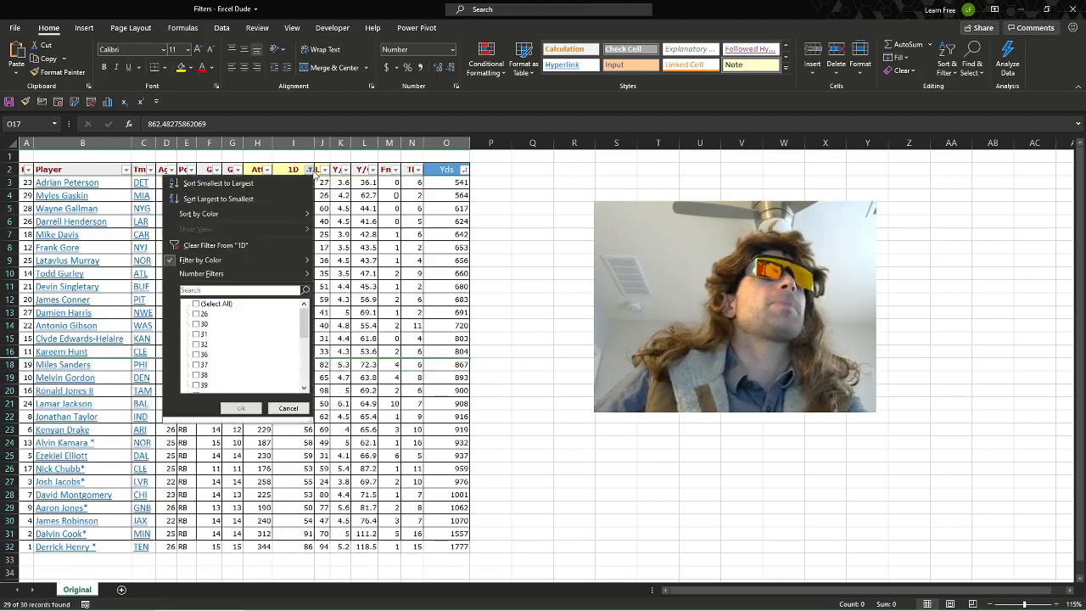
{"action": "left_click", "coordinate": [258, 243]}
Sort the table by the light yellow cell color in the 1D column.
{"action": "left_click", "coordinate": [311, 170]}
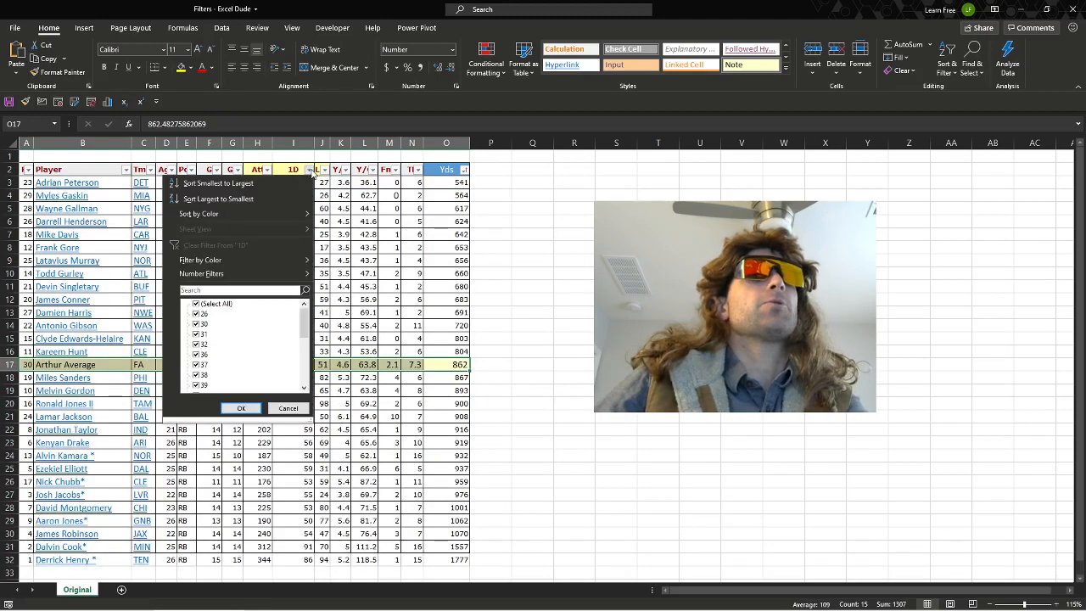
{"action": "mouse_move", "coordinate": [293, 212]}
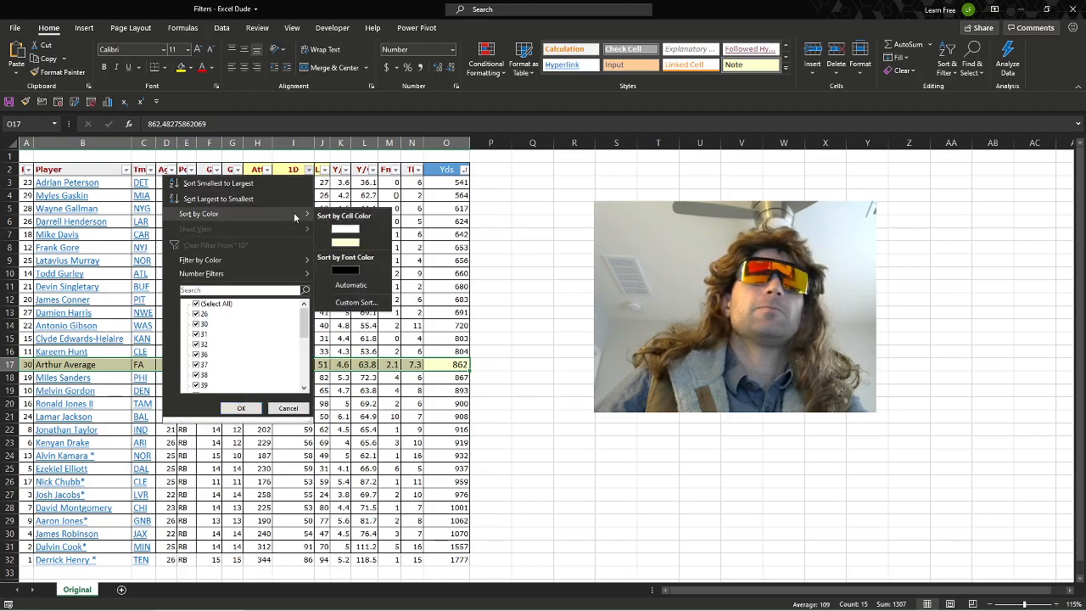
{"action": "left_click", "coordinate": [365, 243]}
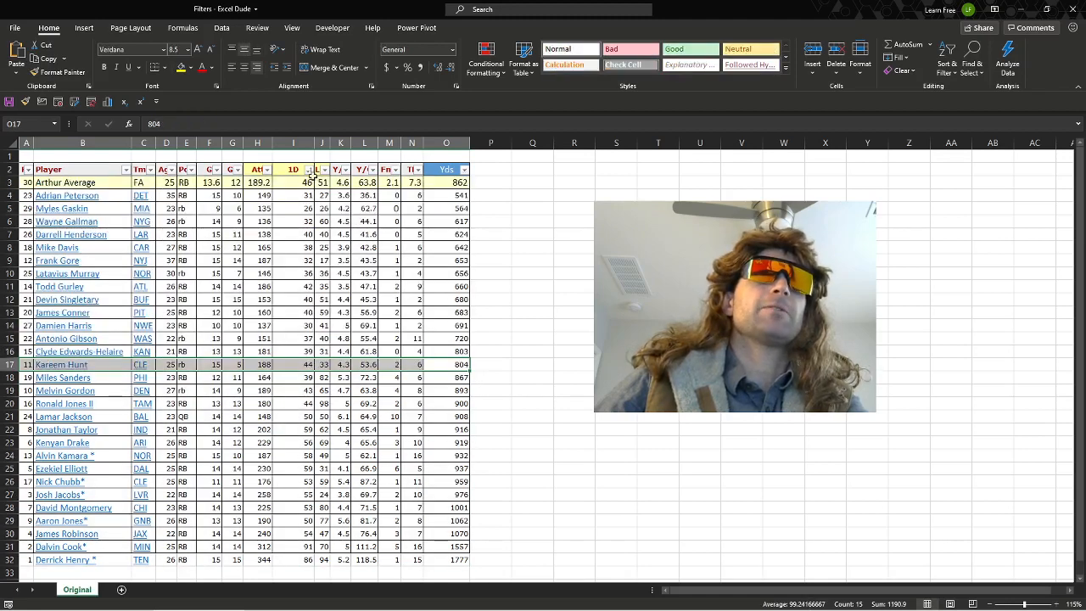
Sort the table by Yds from largest to smallest, and bring the light yellow row to the top by sorting the Att column by color.
{"action": "left_click", "coordinate": [463, 170]}
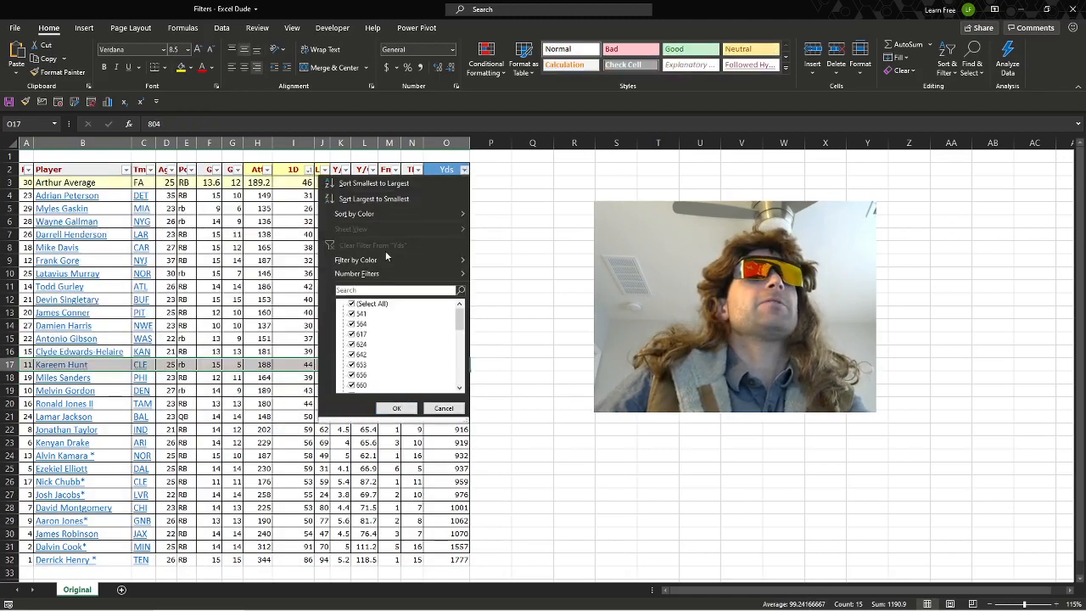
{"action": "left_click", "coordinate": [427, 200]}
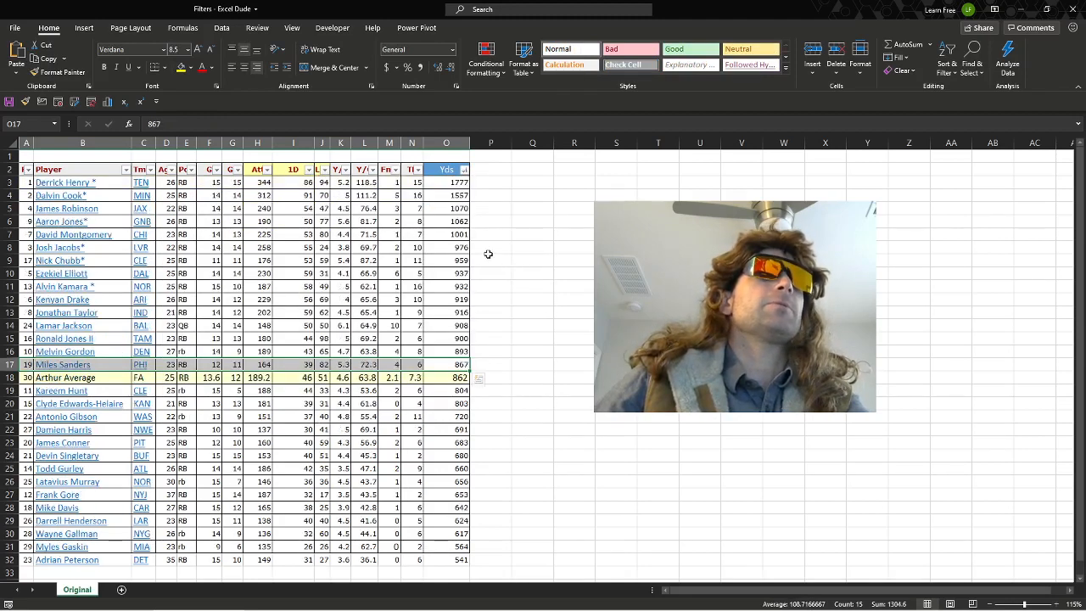
{"action": "left_click", "coordinate": [268, 170]}
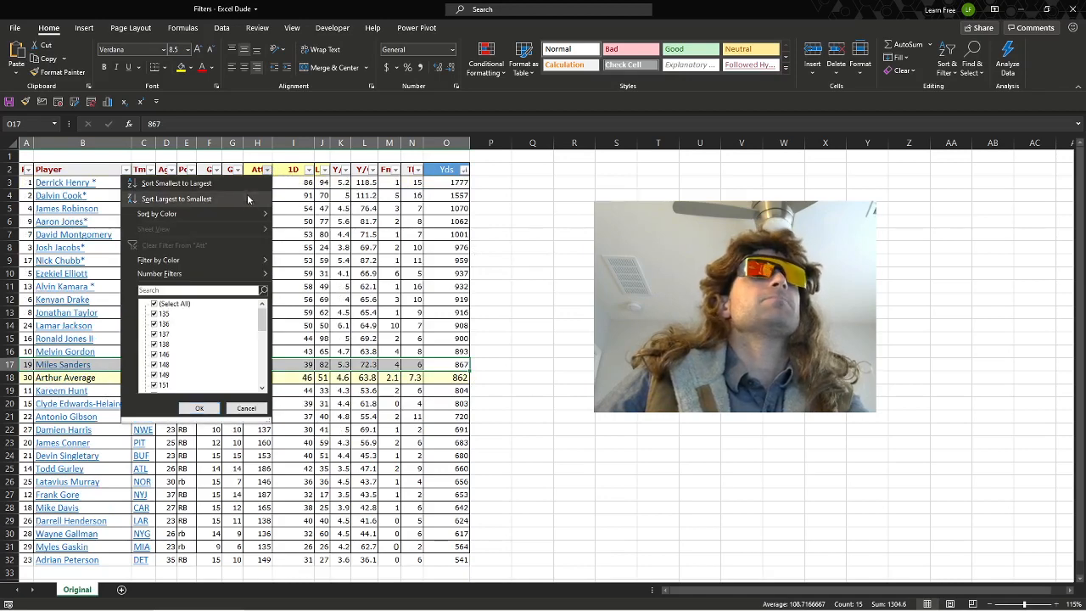
{"action": "mouse_move", "coordinate": [242, 216]}
{"action": "left_click", "coordinate": [306, 242]}
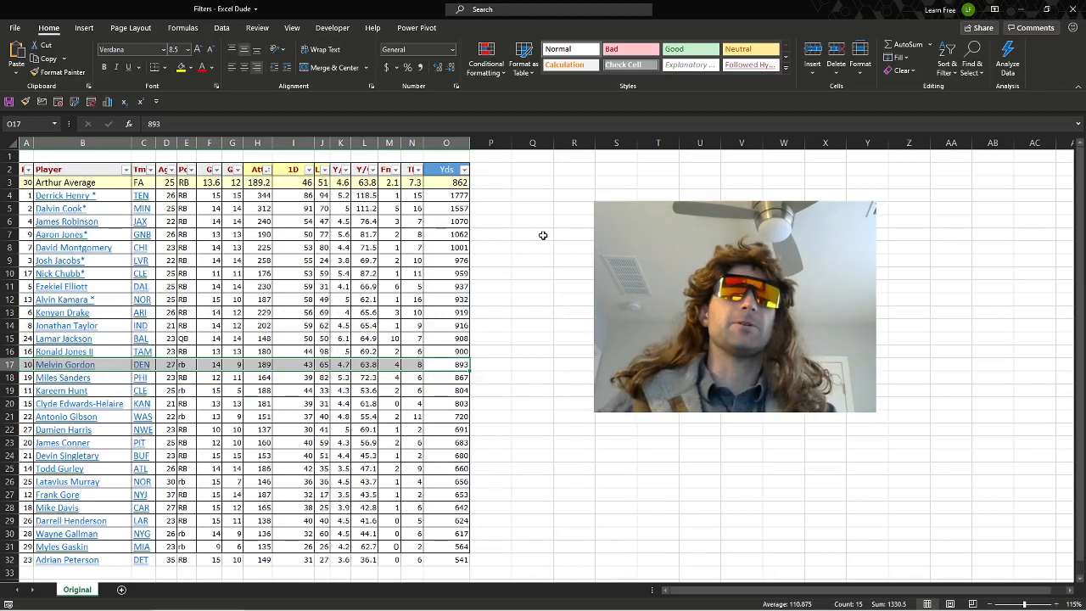
{"action": "left_click", "coordinate": [536, 232]}
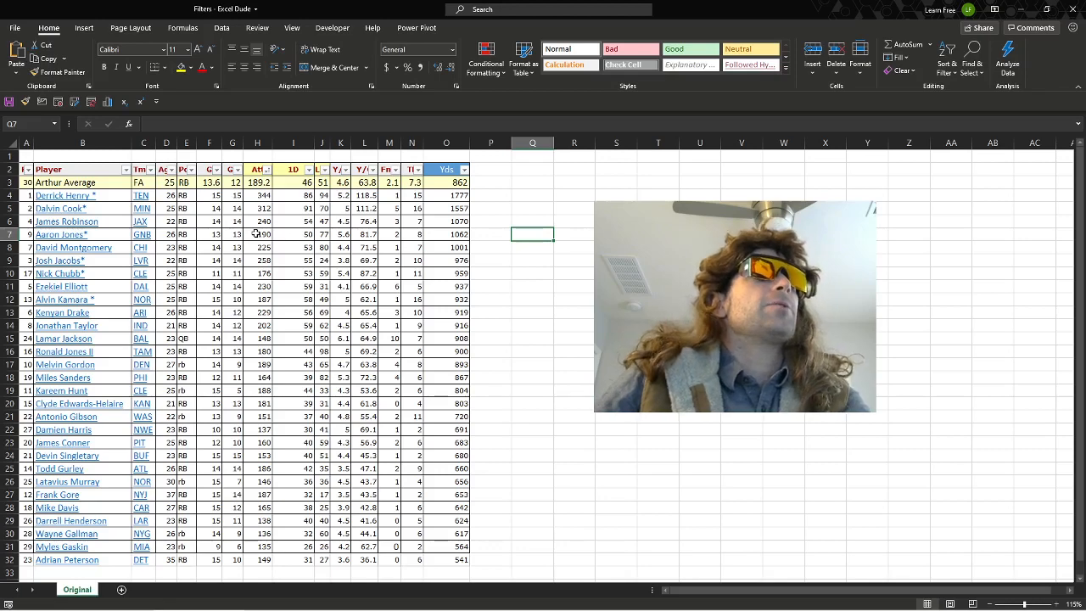
Filter the Player column with the search text "todd", and clear that filter.
{"action": "left_click", "coordinate": [125, 170]}
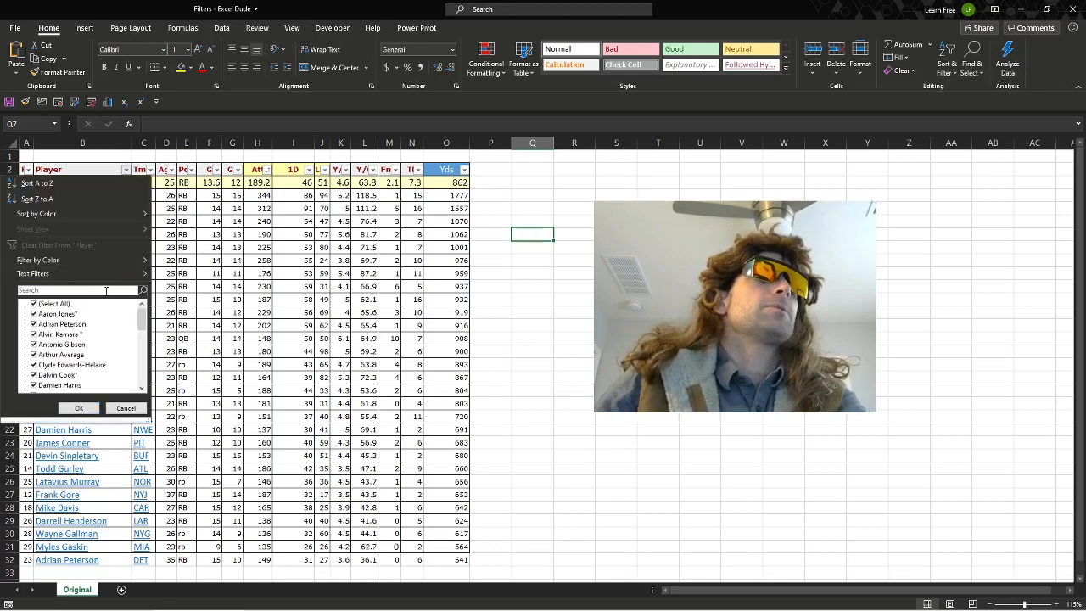
{"action": "left_click", "coordinate": [106, 291]}
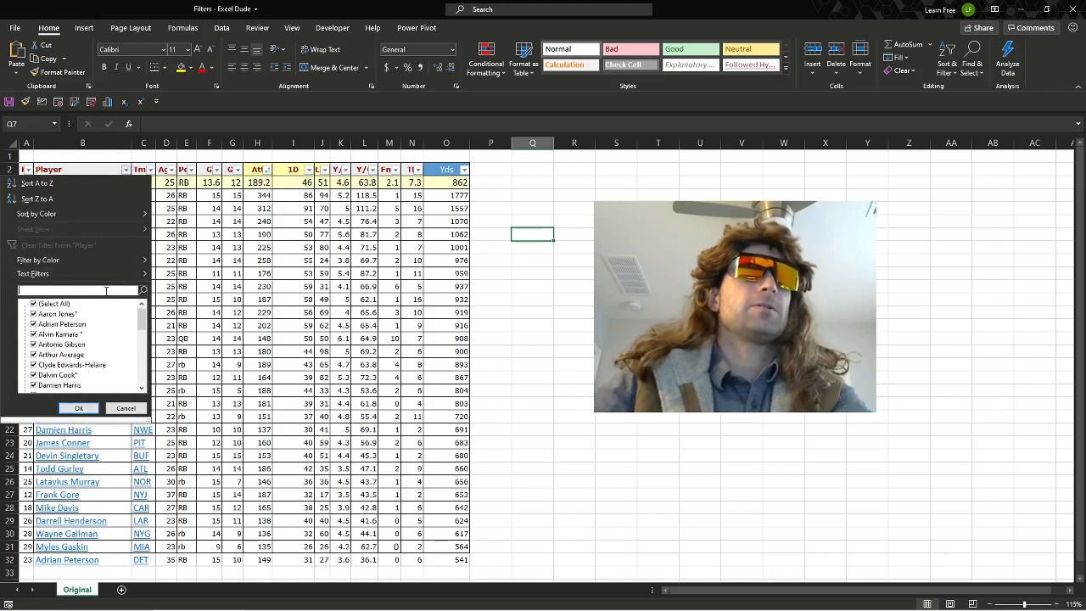
{"action": "type", "text": "todd"}
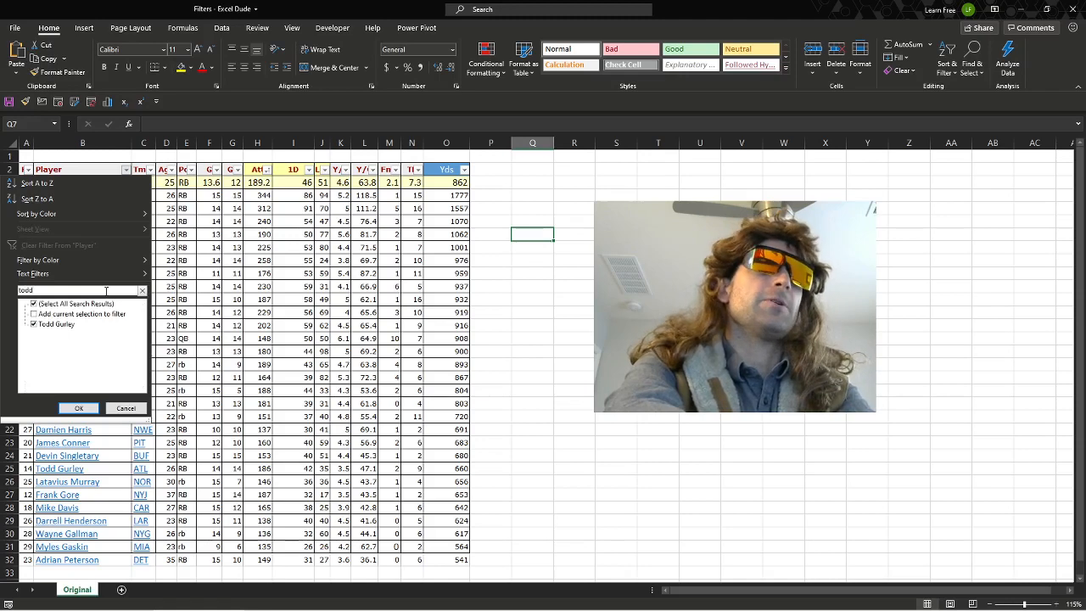
{"action": "key", "text": "Return"}
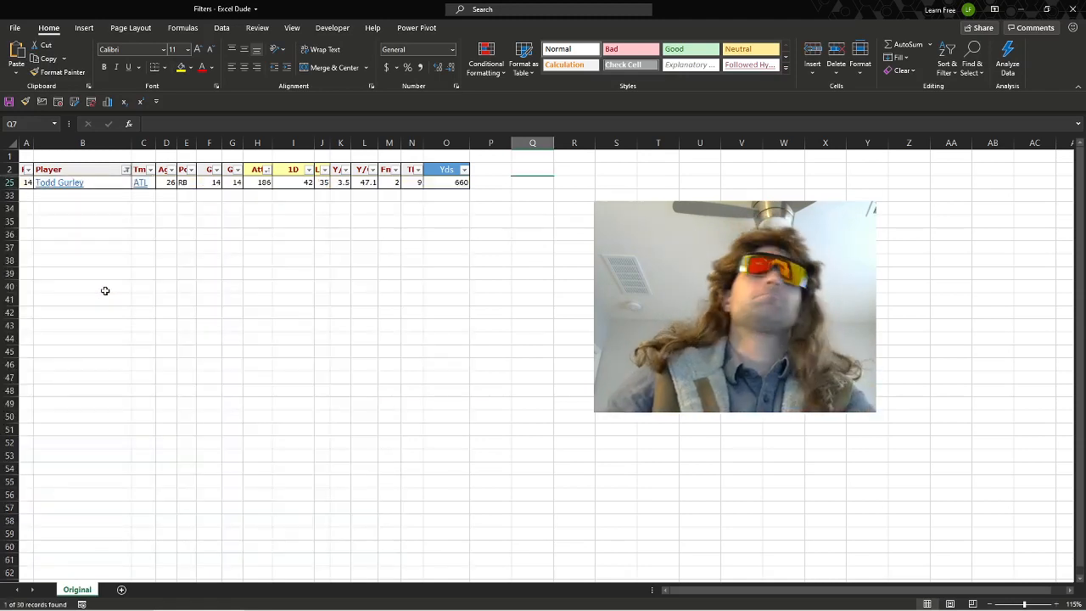
{"action": "left_click", "coordinate": [125, 170]}
{"action": "left_click", "coordinate": [101, 246]}
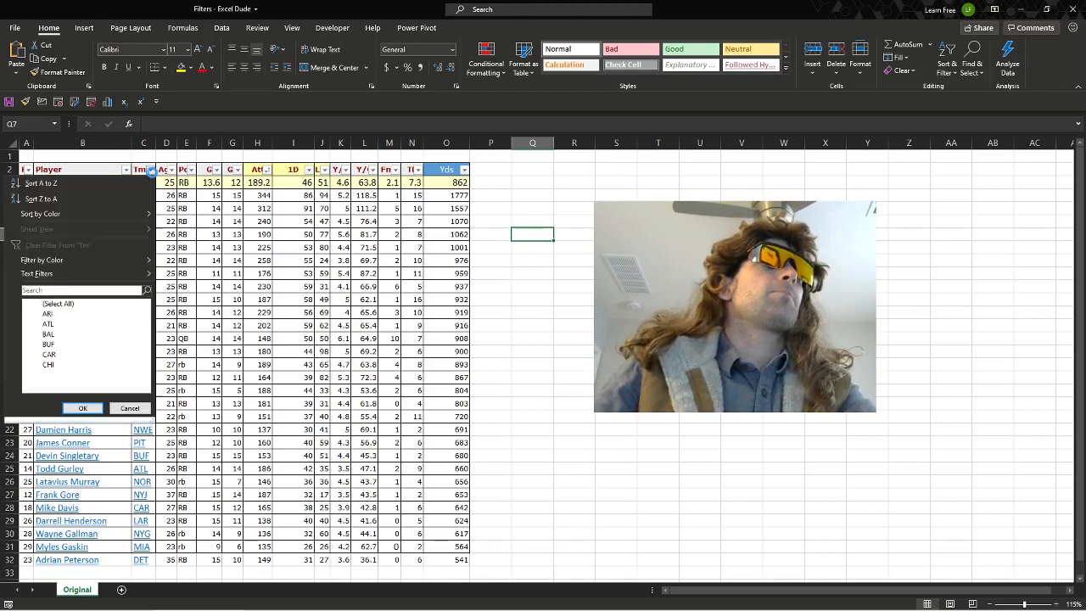
Filter the Tm column with the search text "ari", and clear that filter.
{"action": "left_click", "coordinate": [150, 170]}
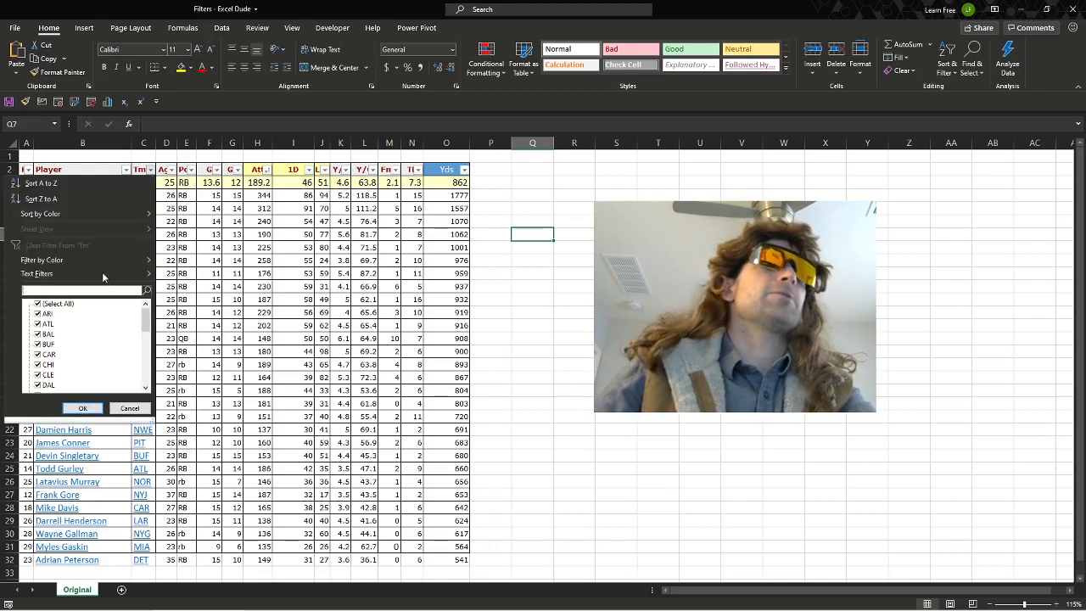
{"action": "type", "text": "ari"}
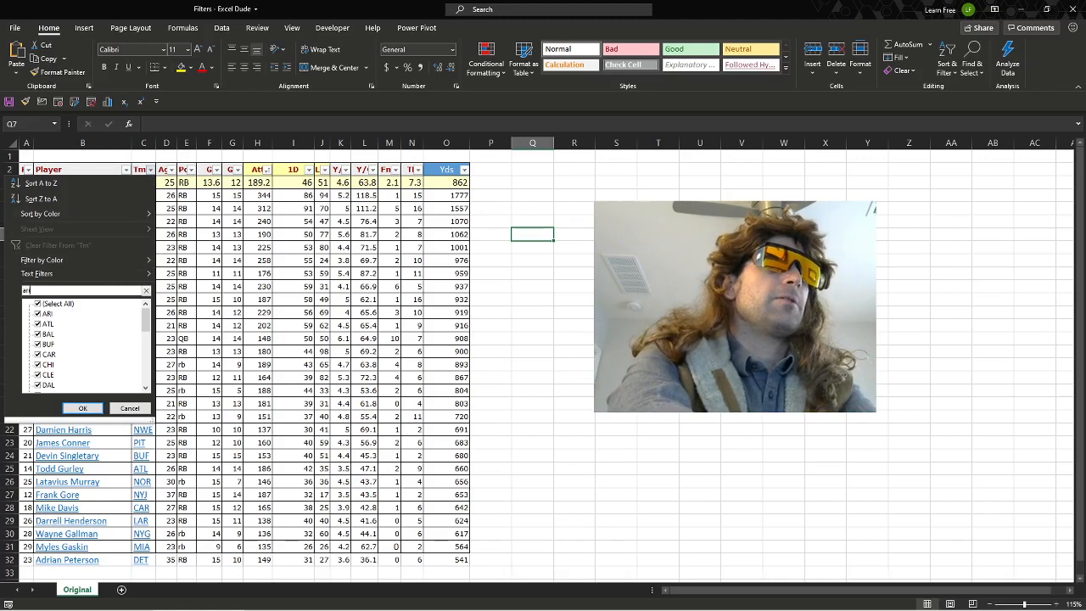
{"action": "key", "text": "Return"}
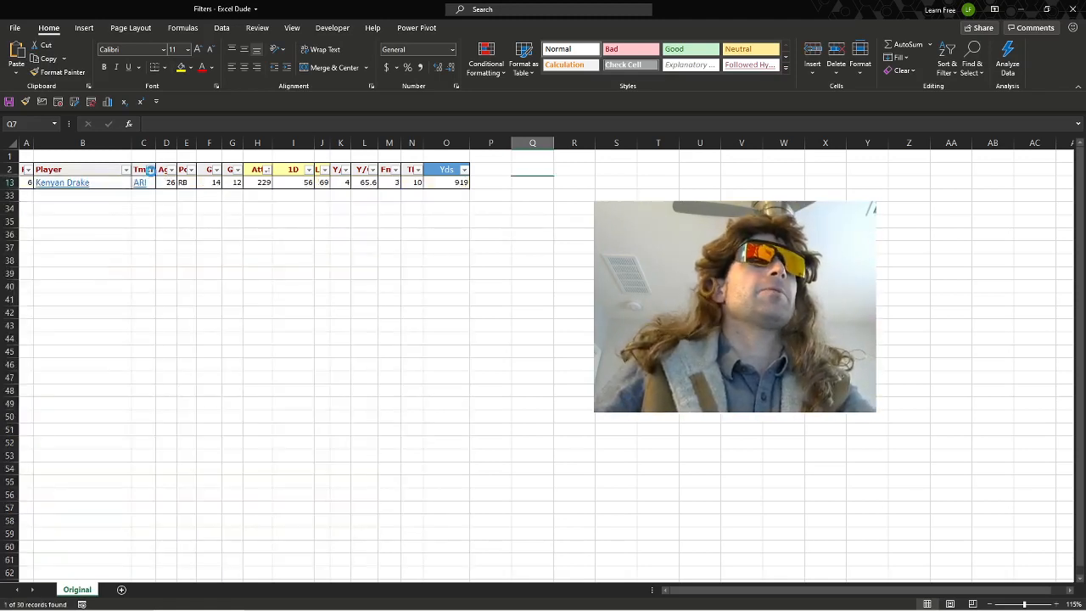
{"action": "left_click", "coordinate": [150, 170]}
{"action": "left_click", "coordinate": [113, 245]}
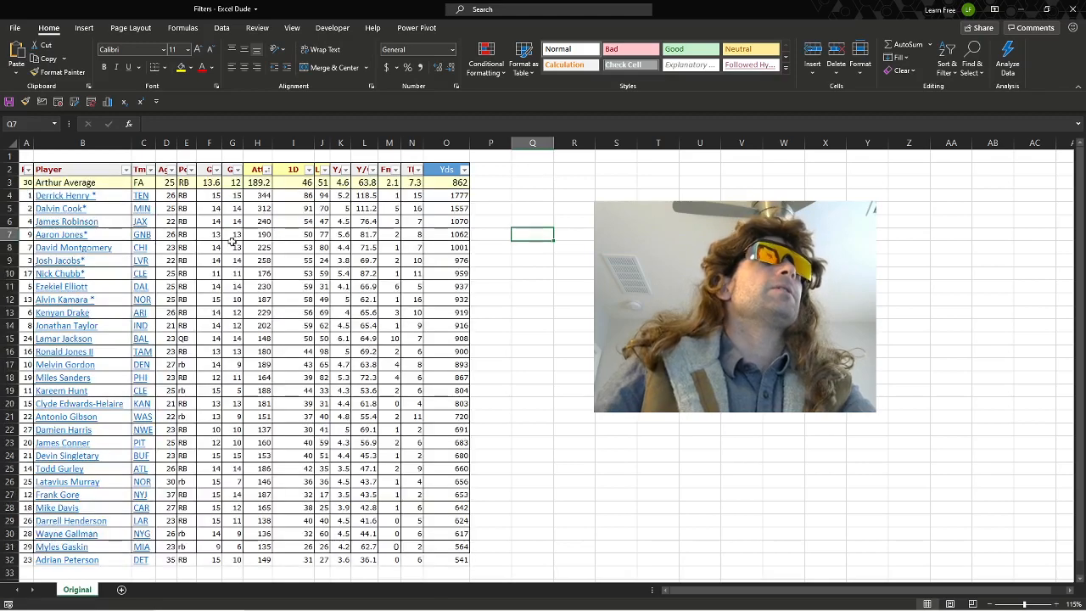
Sort the table by the Tm column from A to Z, and highlight the two CLE entries across columns A to D.
{"action": "left_click", "coordinate": [152, 170]}
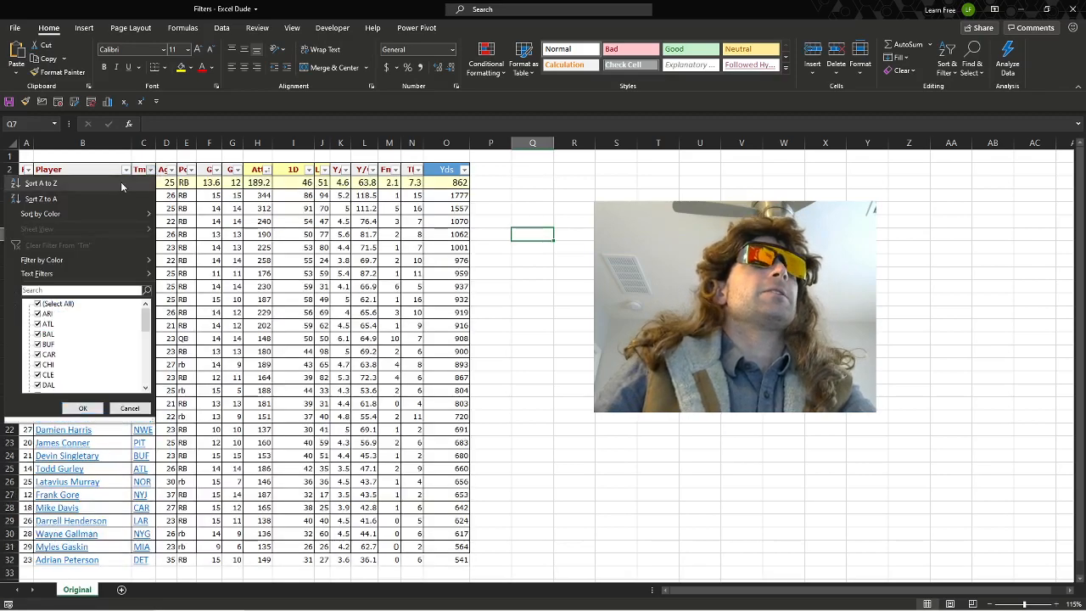
{"action": "left_click", "coordinate": [120, 182]}
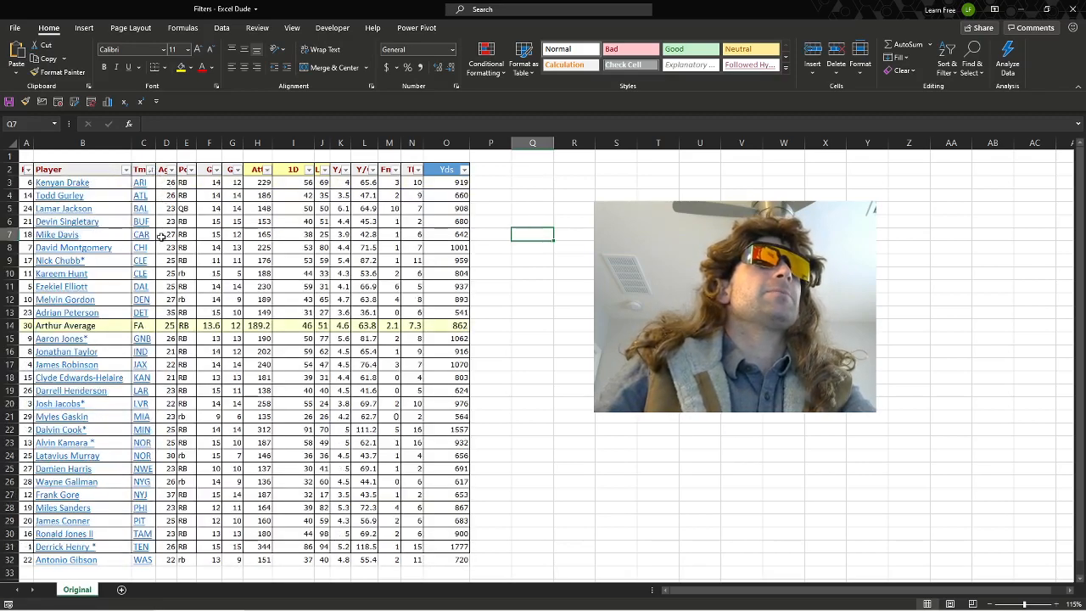
{"action": "left_click_drag", "start_coordinate": [163, 261], "coordinate": [25, 273]}
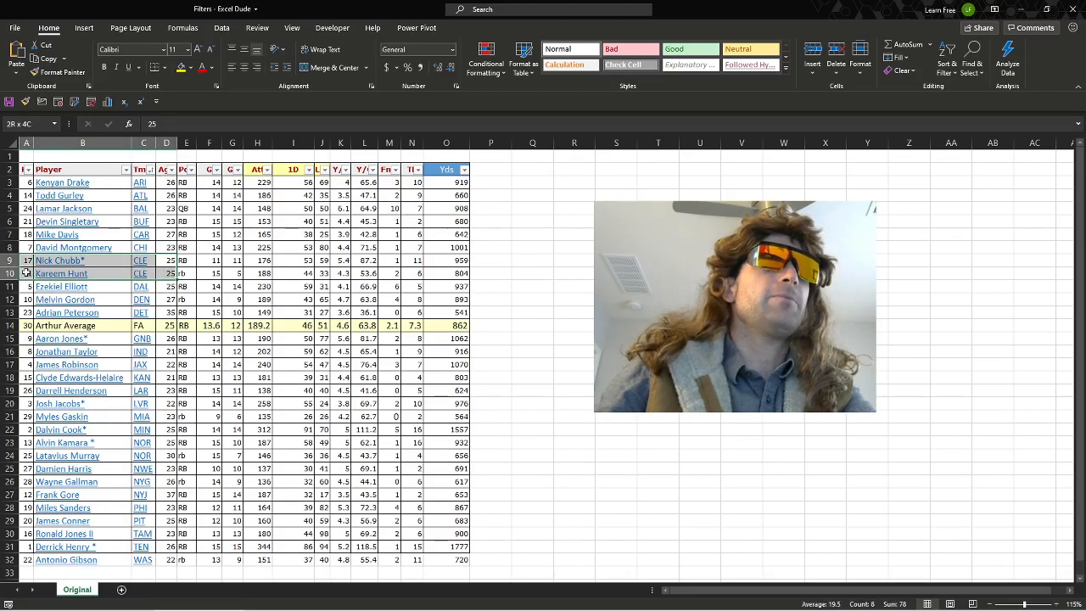
{"action": "left_click", "coordinate": [208, 217]}
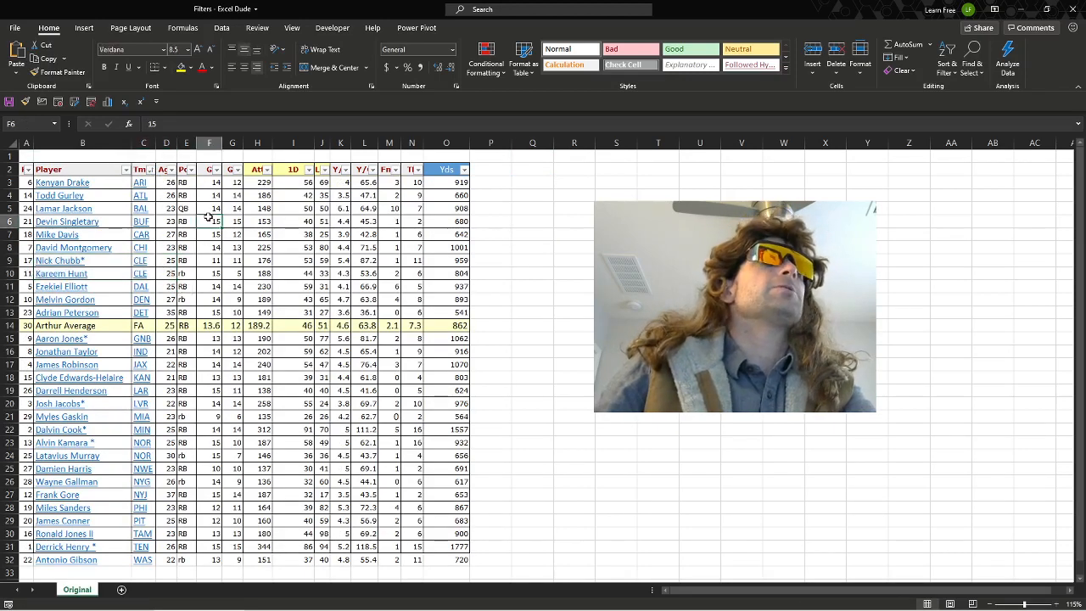
Filter the Tm column with the search text "cle", and clear that filter.
{"action": "left_click", "coordinate": [151, 169]}
{"action": "left_click", "coordinate": [108, 290]}
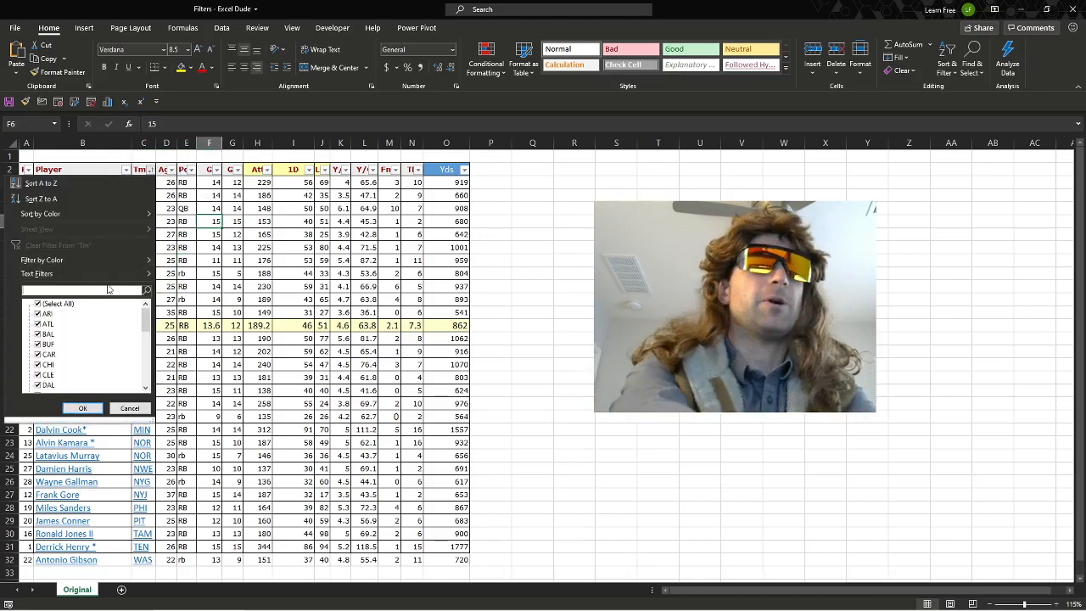
{"action": "type", "text": "cle"}
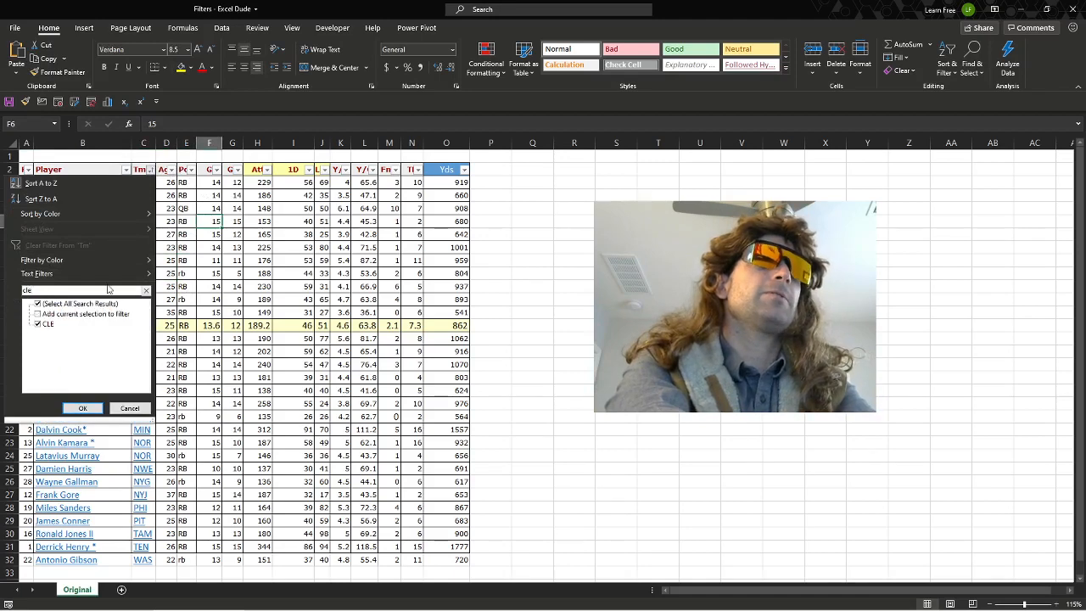
{"action": "key", "text": "Return"}
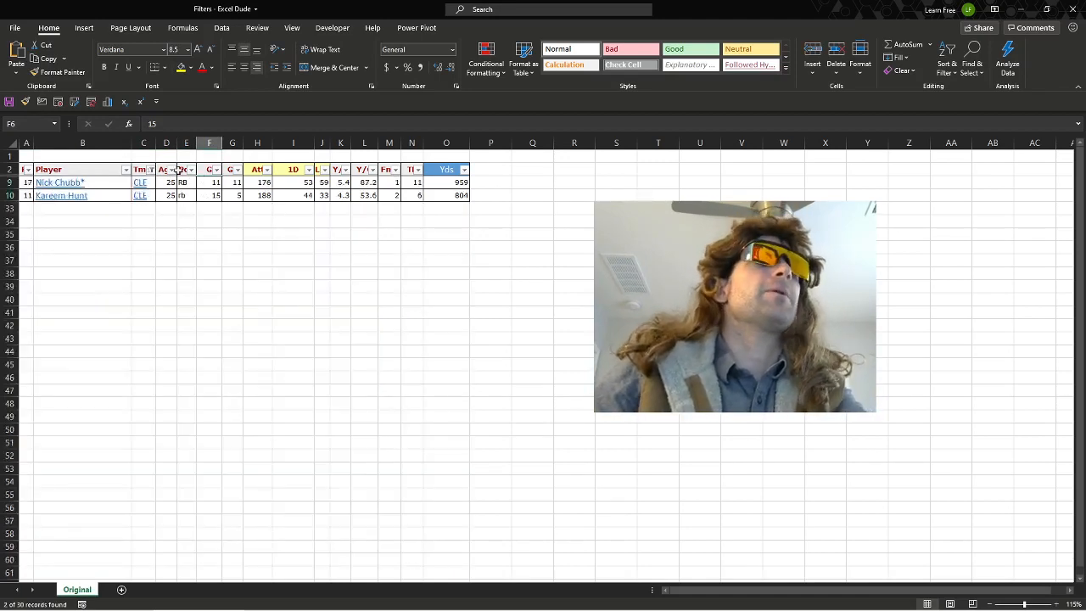
{"action": "left_click", "coordinate": [151, 170]}
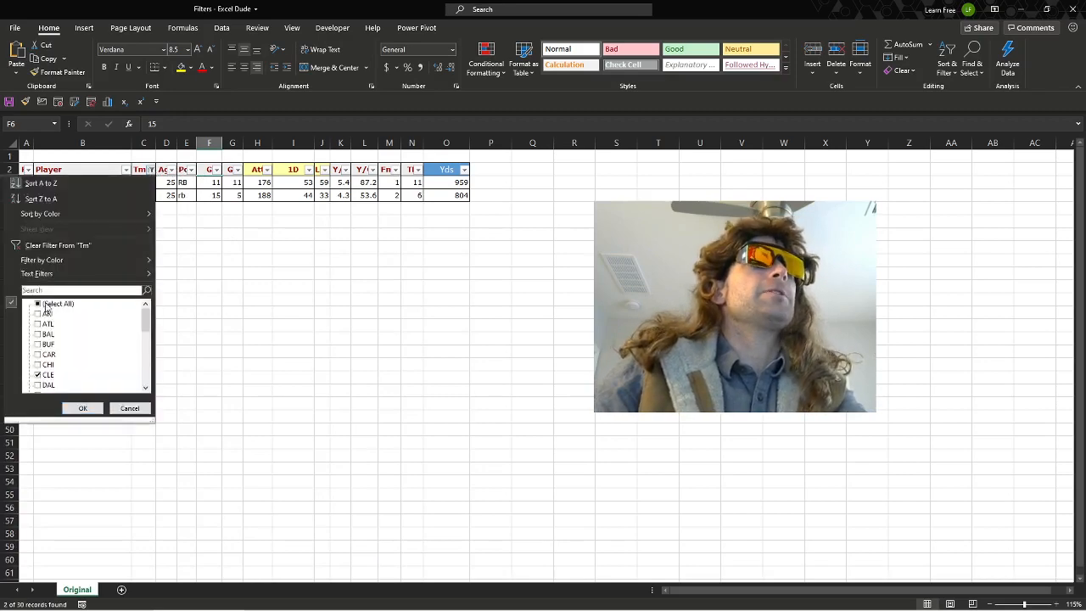
{"action": "left_click", "coordinate": [58, 245]}
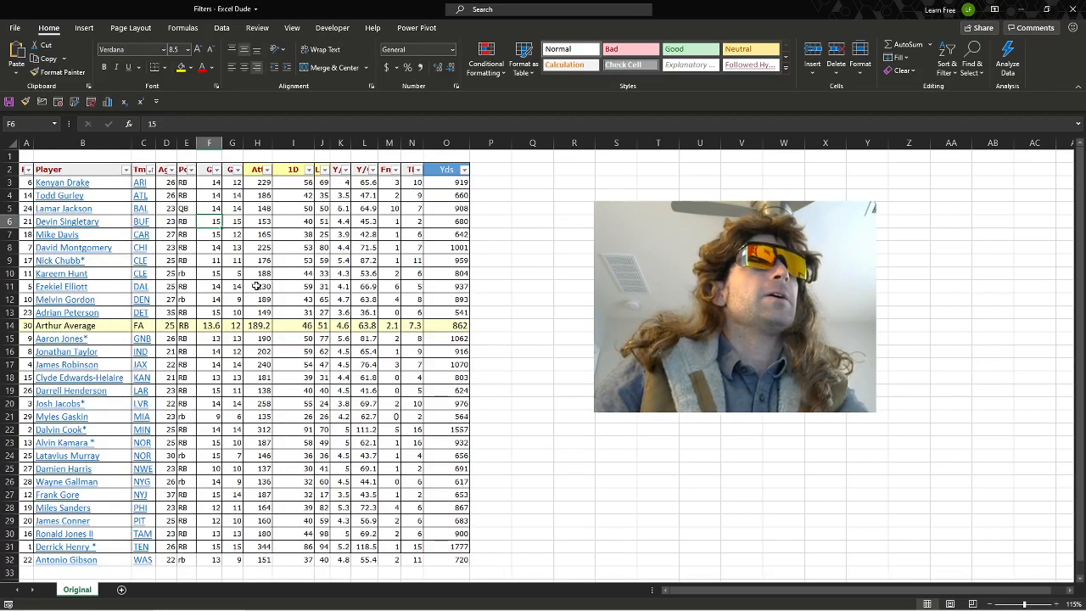
Filter the Tm column with the wildcard search *t* for teams containing a T, and show all teams again.
{"action": "left_click", "coordinate": [262, 212]}
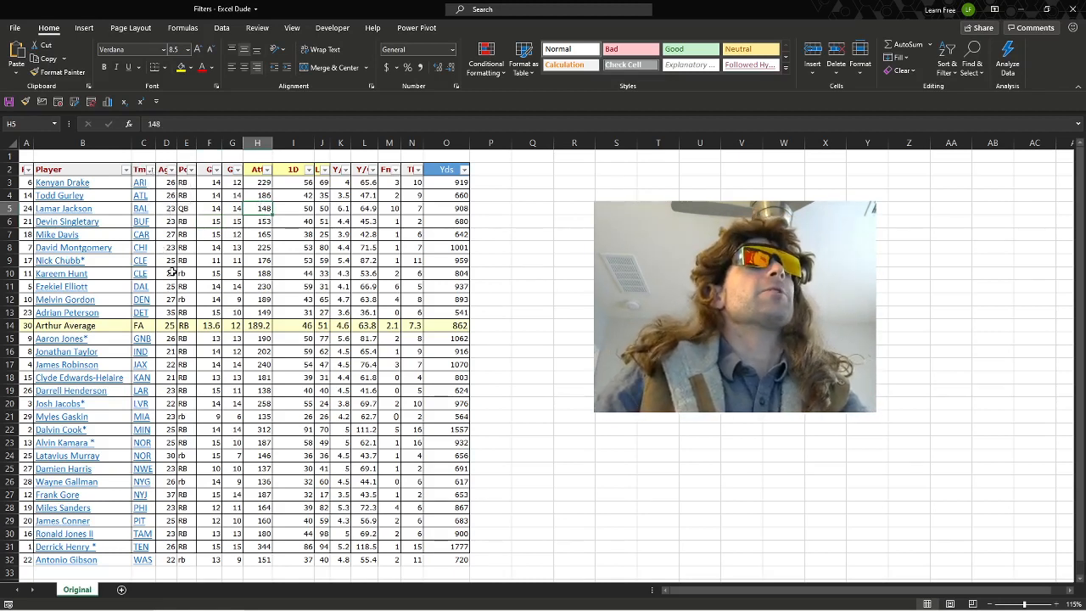
{"action": "left_click", "coordinate": [173, 311]}
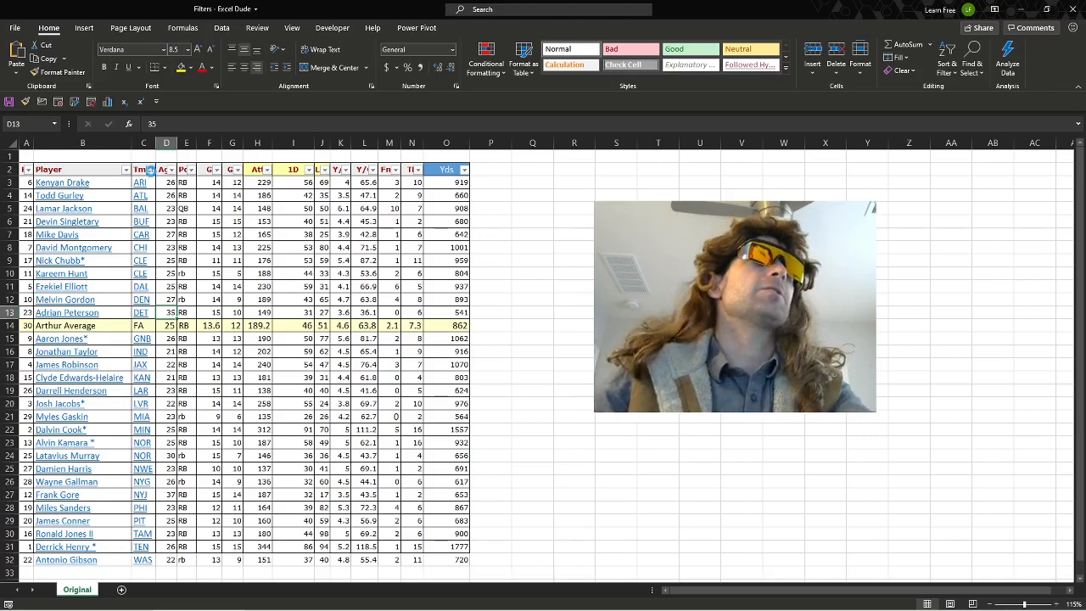
{"action": "left_click", "coordinate": [150, 169]}
{"action": "left_click", "coordinate": [110, 291]}
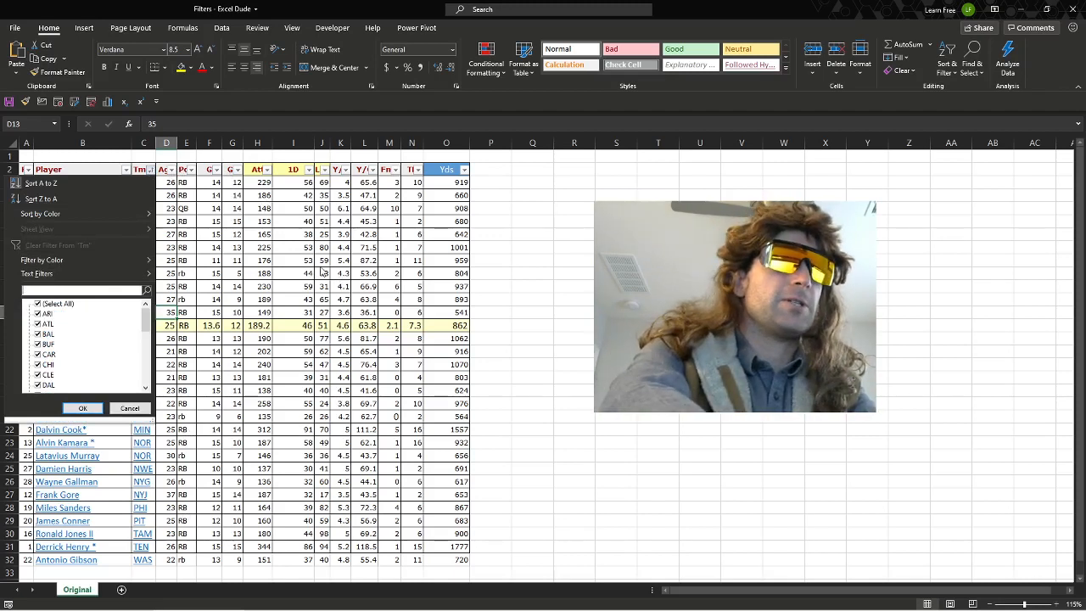
{"action": "type", "text": "*"}
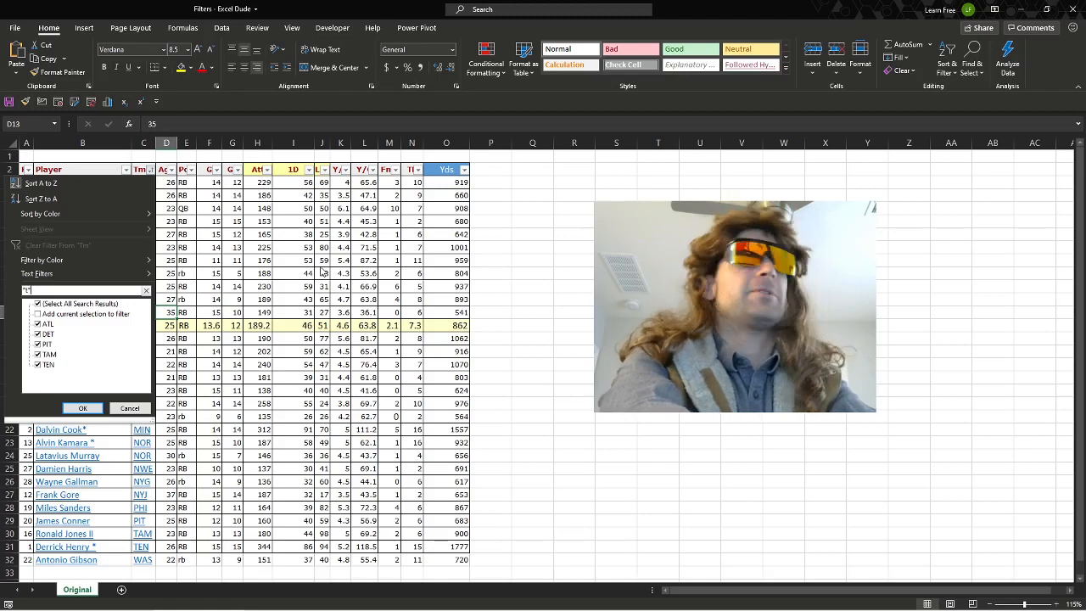
{"action": "key", "text": "Return"}
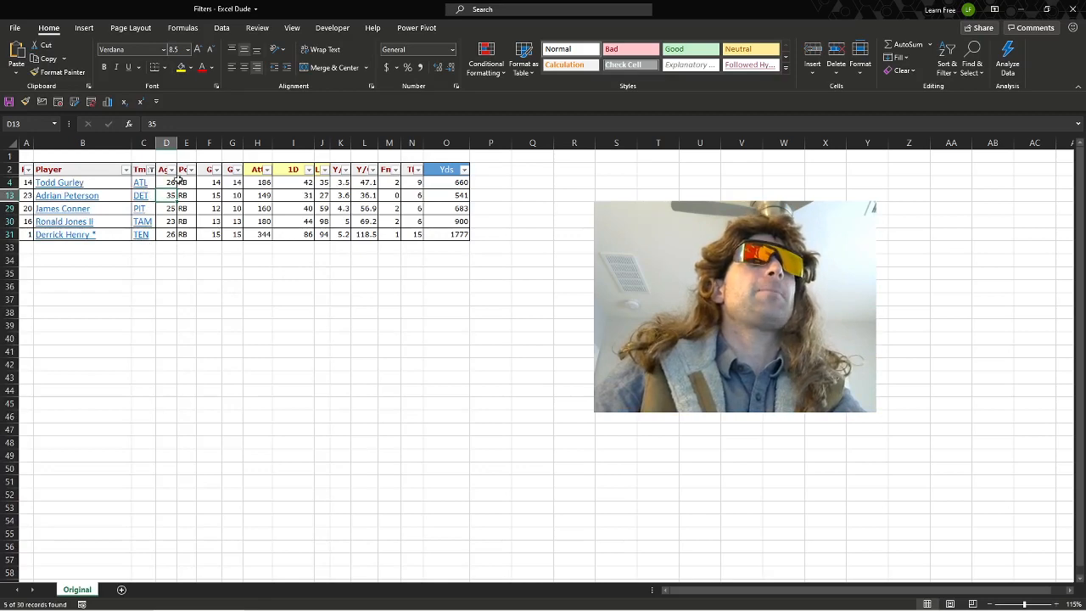
{"action": "left_click", "coordinate": [150, 170]}
{"action": "left_click", "coordinate": [50, 305]}
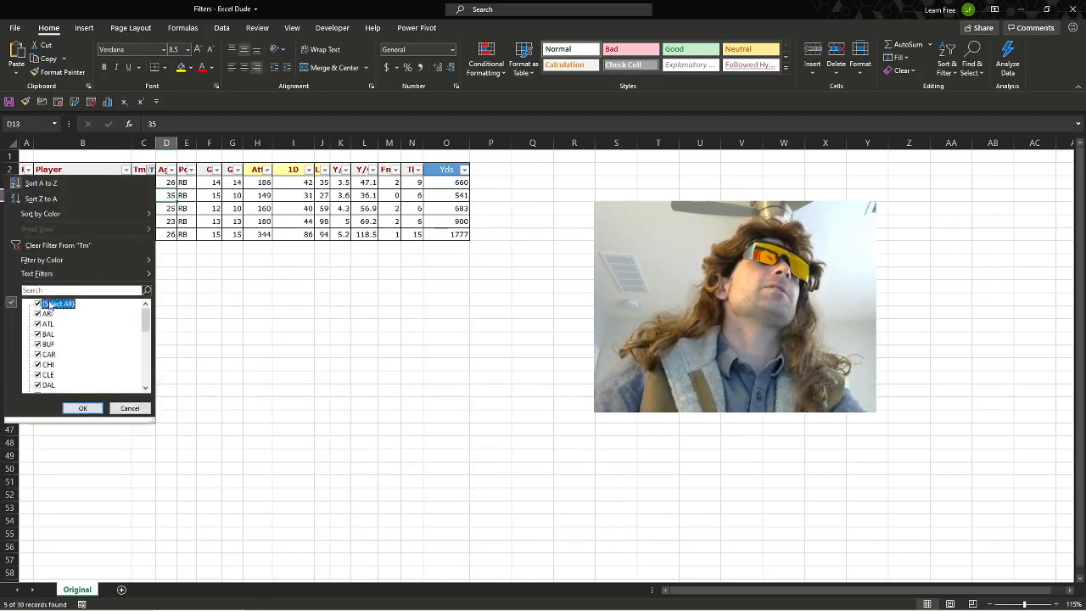
{"action": "left_click", "coordinate": [82, 408]}
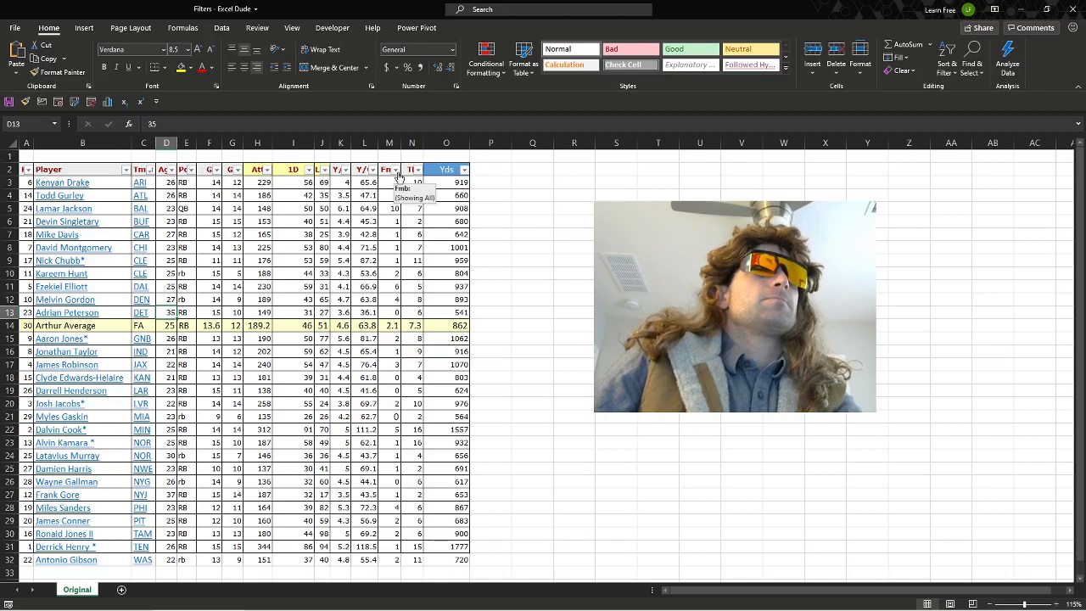
Filter the Yds column to above-average values with a number filter.
{"action": "left_click", "coordinate": [464, 170]}
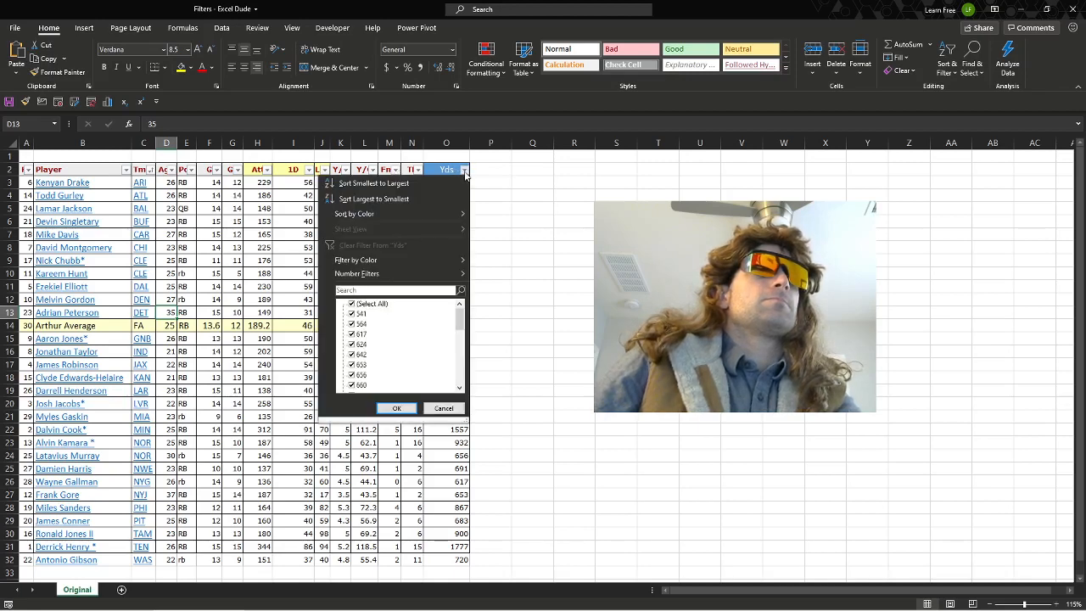
{"action": "mouse_move", "coordinate": [437, 275]}
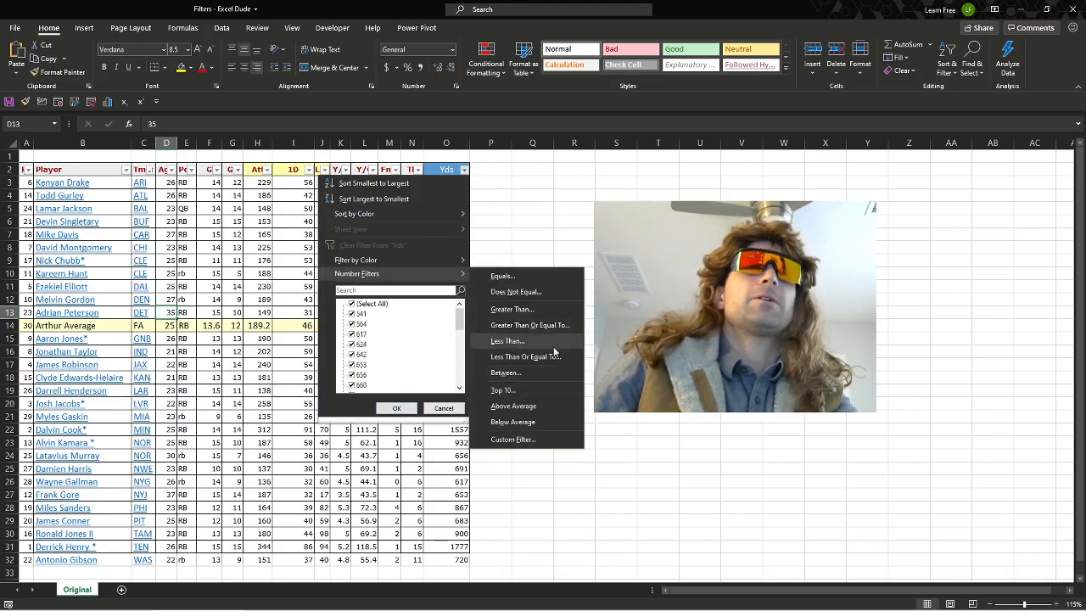
{"action": "left_click", "coordinate": [544, 406]}
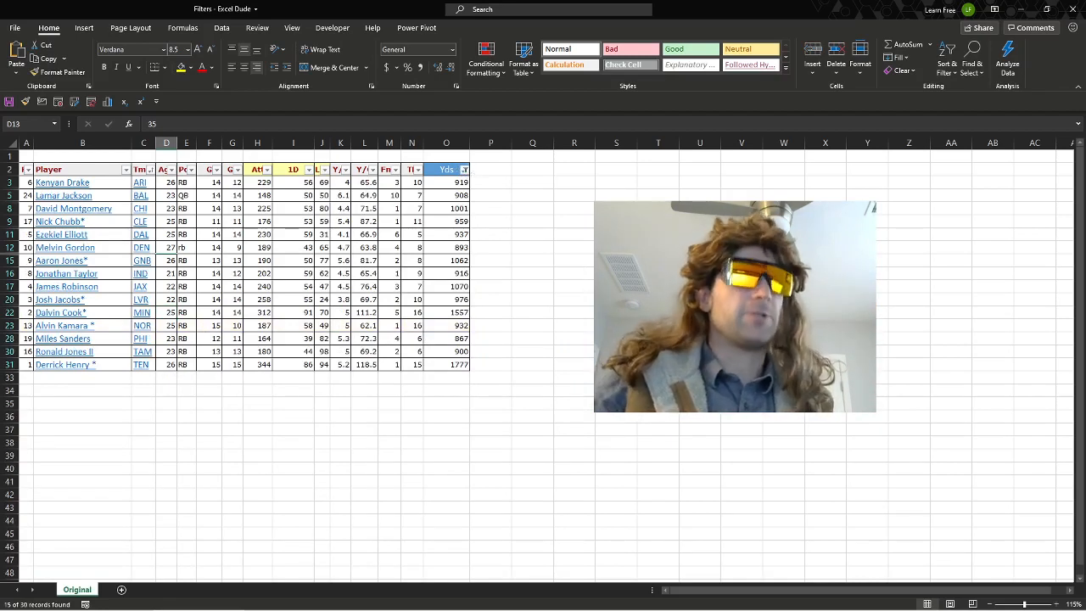
{"action": "left_click", "coordinate": [461, 221]}
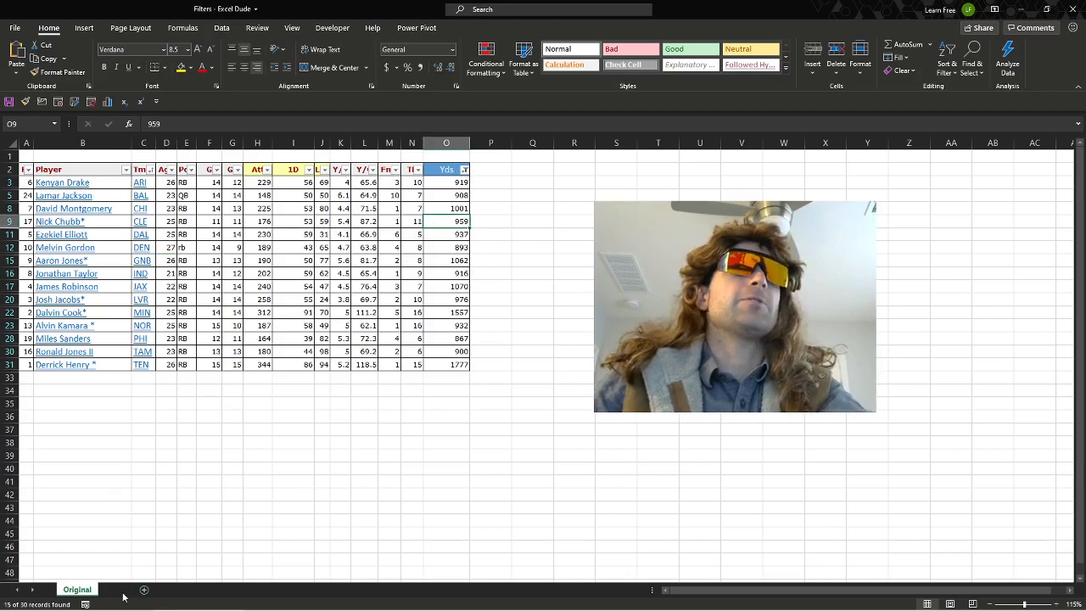
Add a new worksheet after the Original sheet and rename it Copy & paste.
{"action": "left_click", "coordinate": [121, 589]}
{"action": "right_click", "coordinate": [128, 591]}
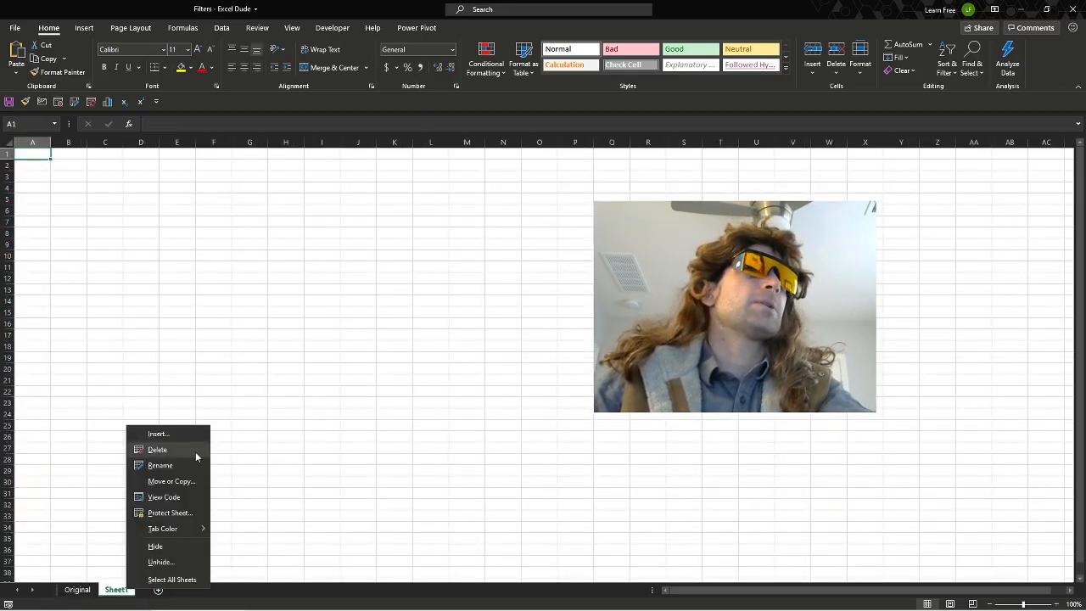
{"action": "key", "text": "Escape"}
{"action": "double_click", "coordinate": [119, 589]}
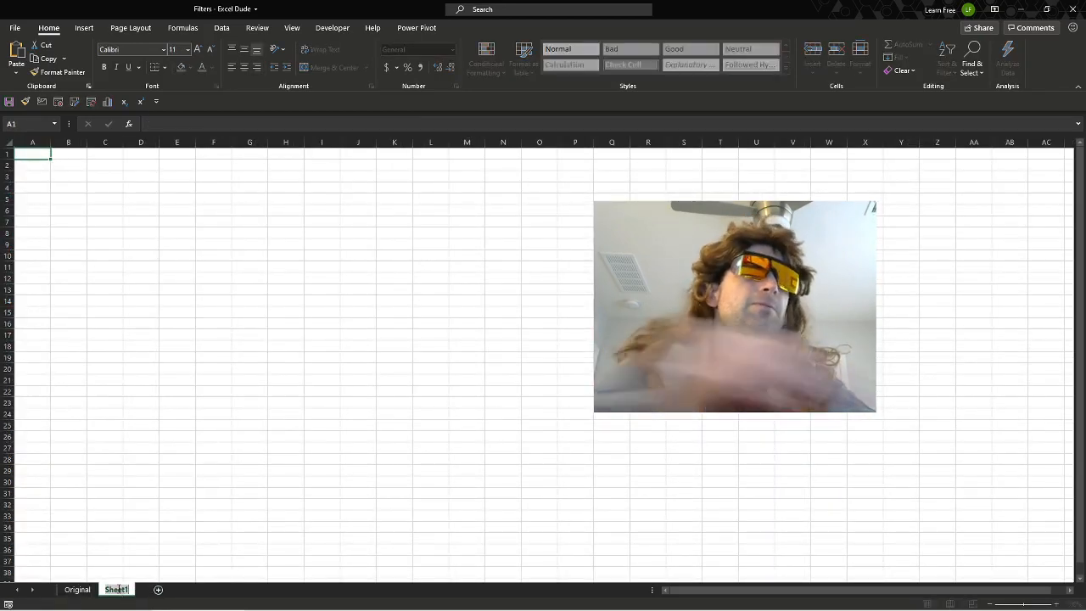
{"action": "type", "text": "Cop"}
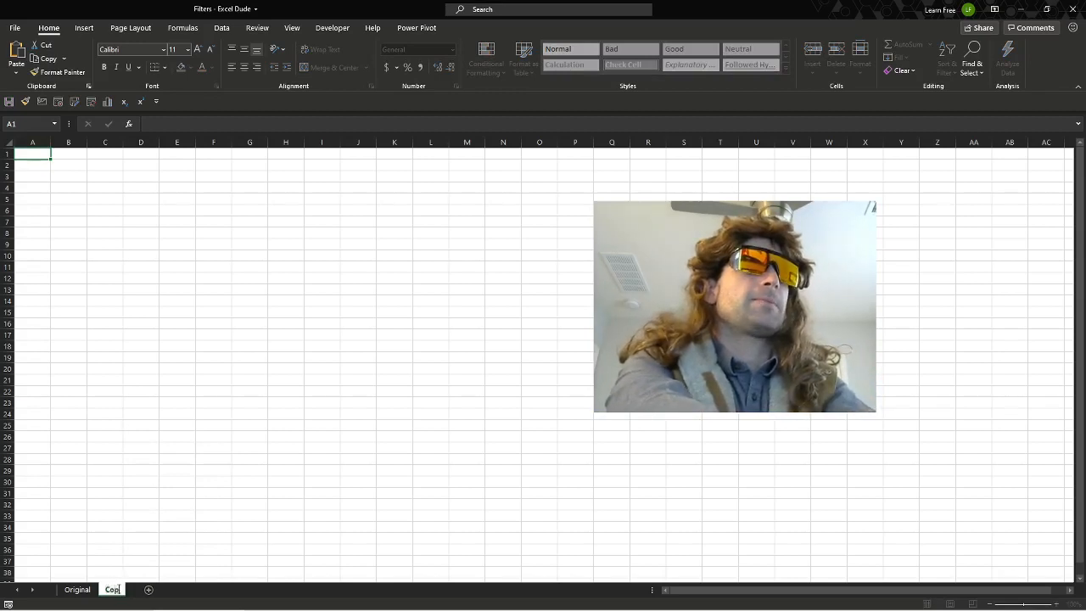
{"action": "type", "text": "y & paste"}
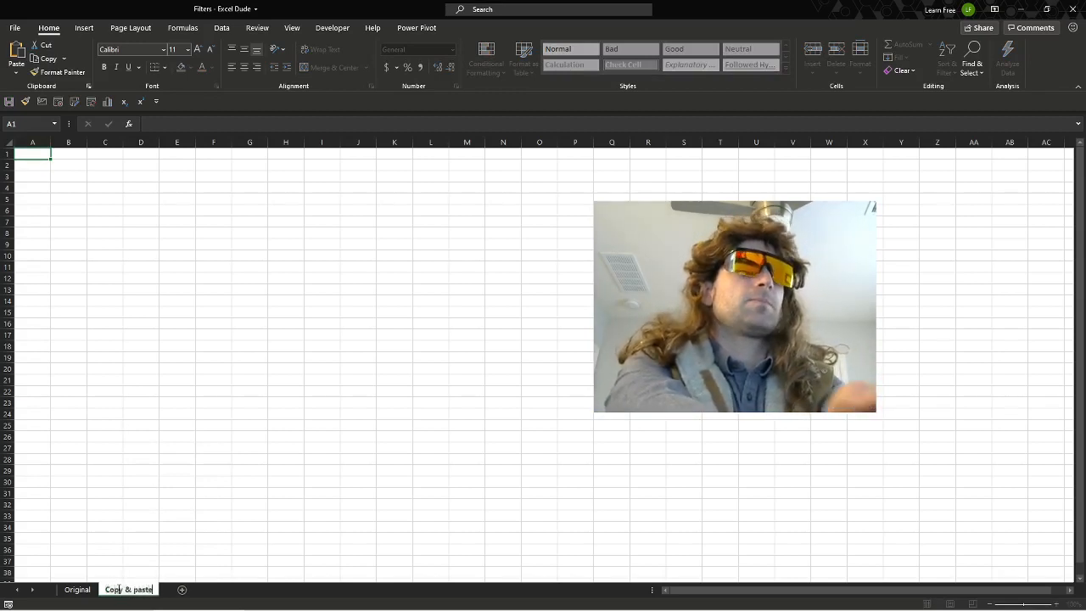
{"action": "key", "text": "Return"}
Copy the filtered table with its headers from the Original sheet into cell A1 of the Copy & paste sheet.
{"action": "left_click", "coordinate": [77, 590]}
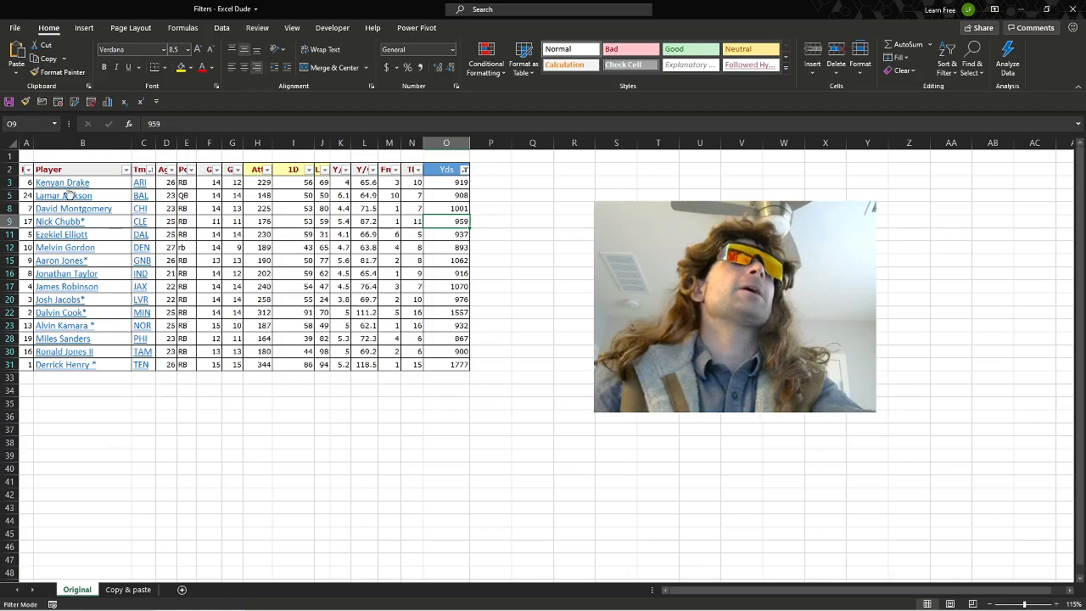
{"action": "left_click", "coordinate": [454, 363]}
{"action": "key", "text": "ctrl+a"}
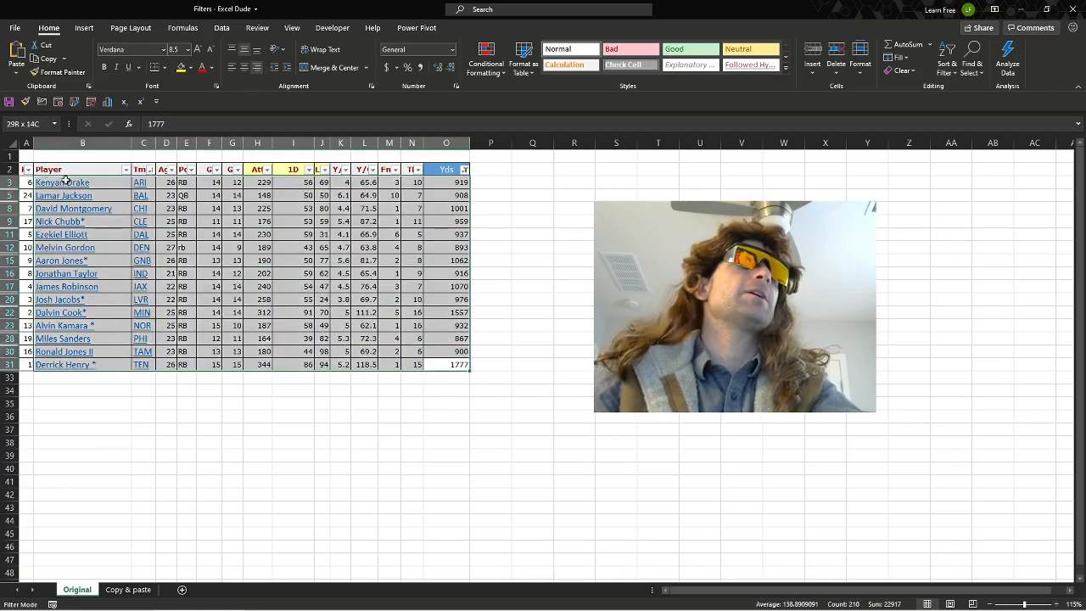
{"action": "key", "text": "ctrl+c"}
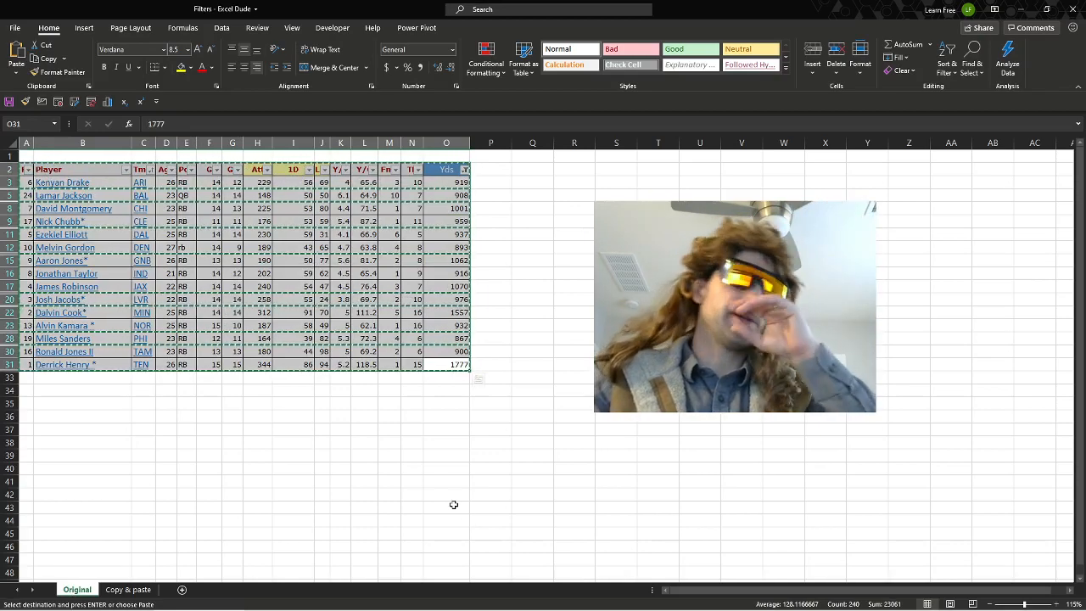
{"action": "left_click", "coordinate": [129, 590]}
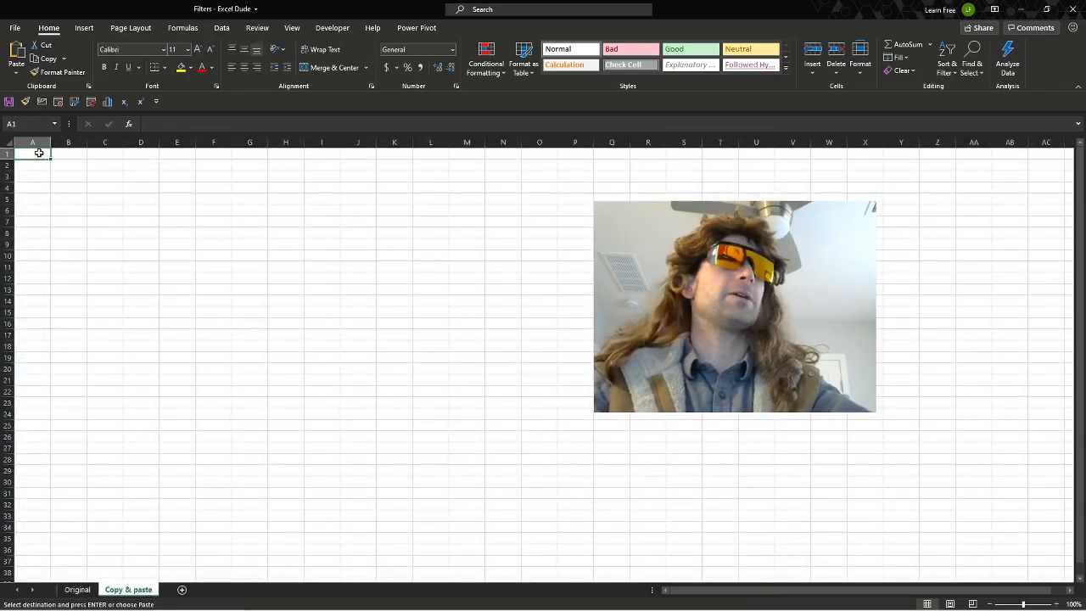
{"action": "key", "text": "ctrl+v"}
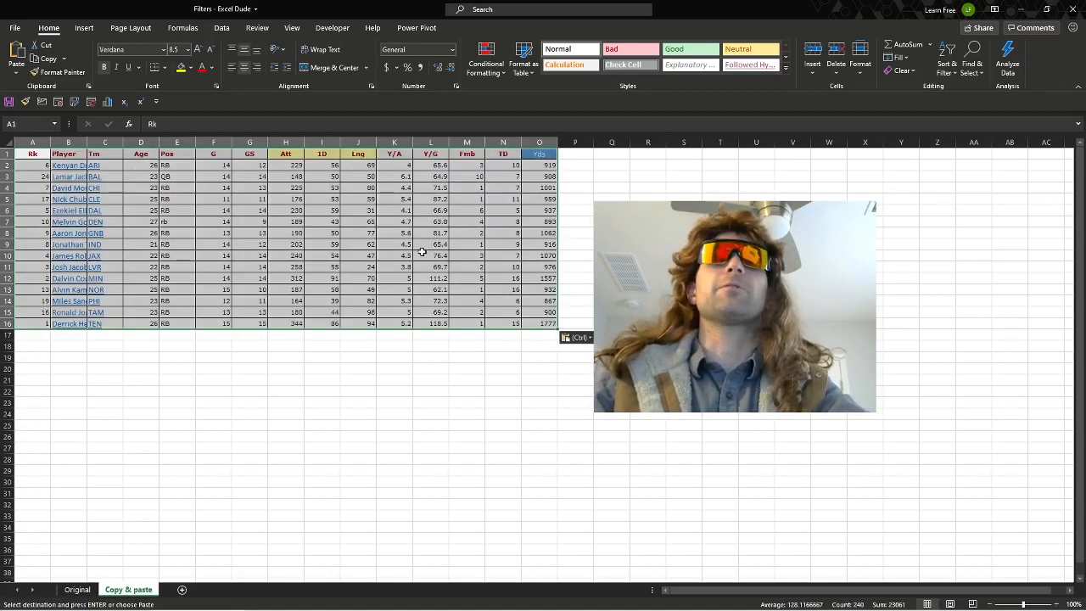
{"action": "left_click", "coordinate": [421, 252]}
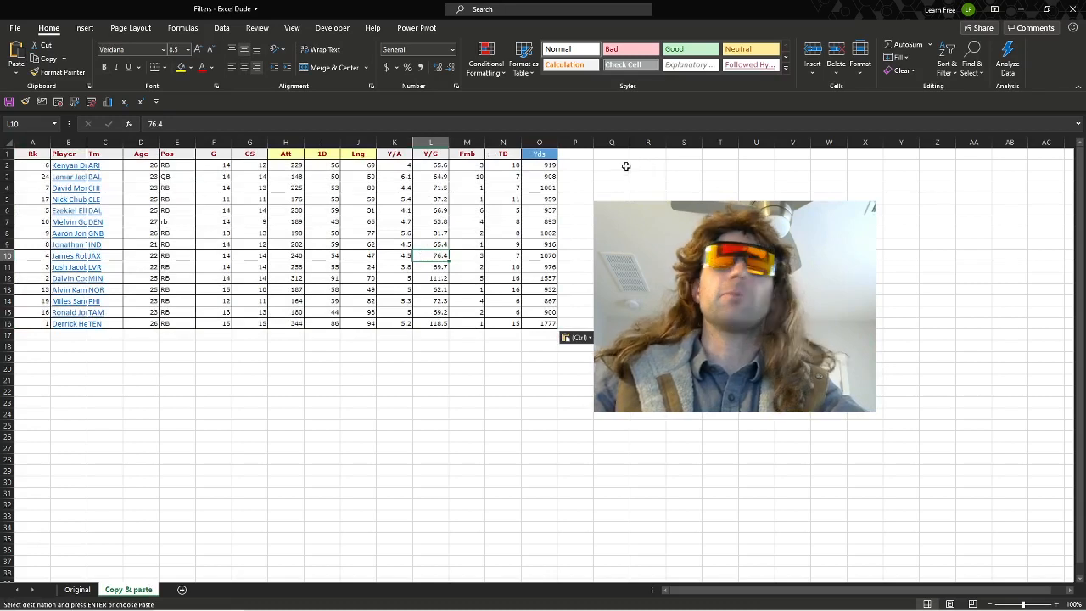
Turn on filters for the header row A1:O1 of the pasted table.
{"action": "left_click_drag", "start_coordinate": [41, 154], "coordinate": [536, 139]}
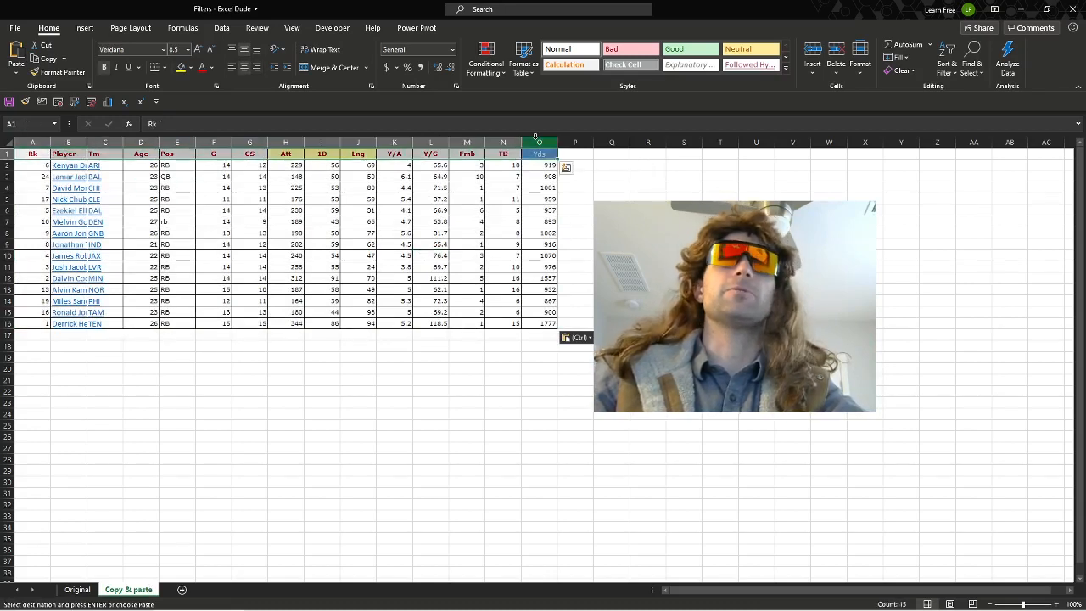
{"action": "left_click", "coordinate": [946, 59]}
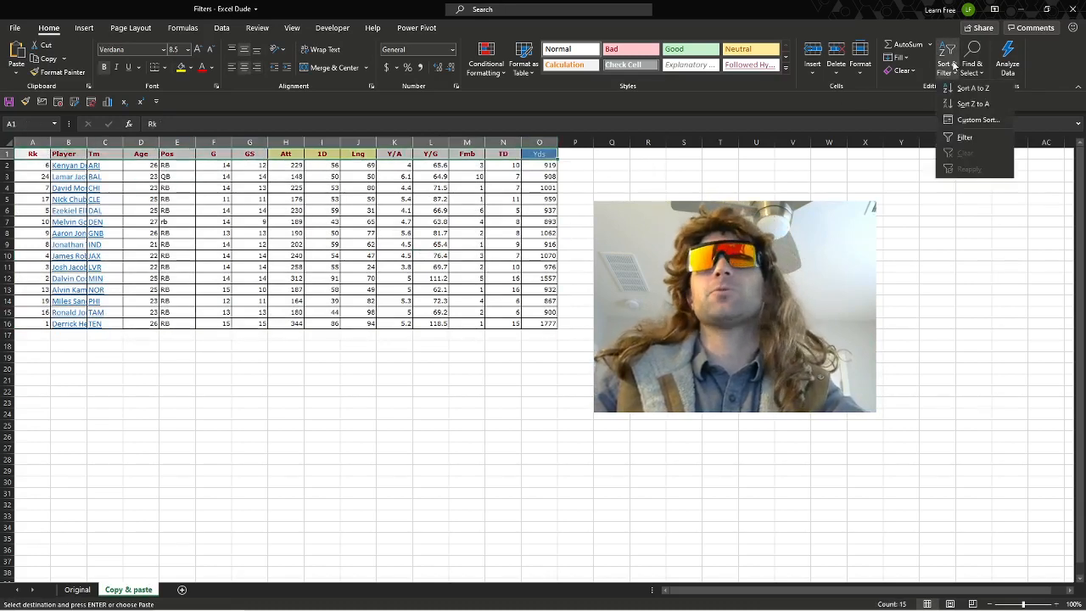
{"action": "left_click", "coordinate": [970, 137]}
{"action": "left_click", "coordinate": [648, 221]}
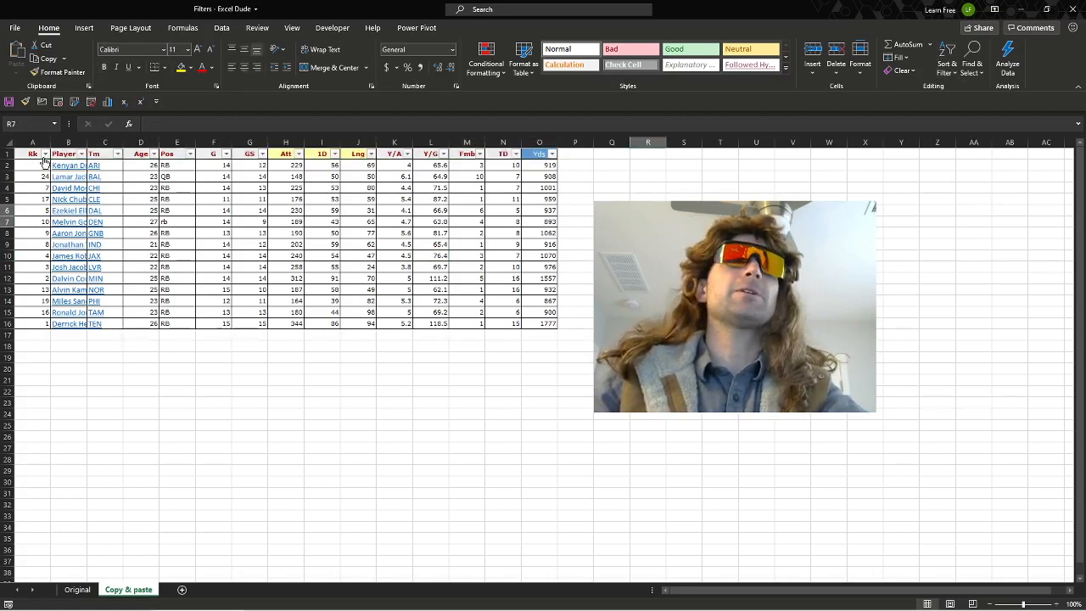
Sort the pasted table by Rk from smallest to largest, and select the rank values below the header.
{"action": "left_click", "coordinate": [45, 153]}
{"action": "left_click", "coordinate": [51, 181]}
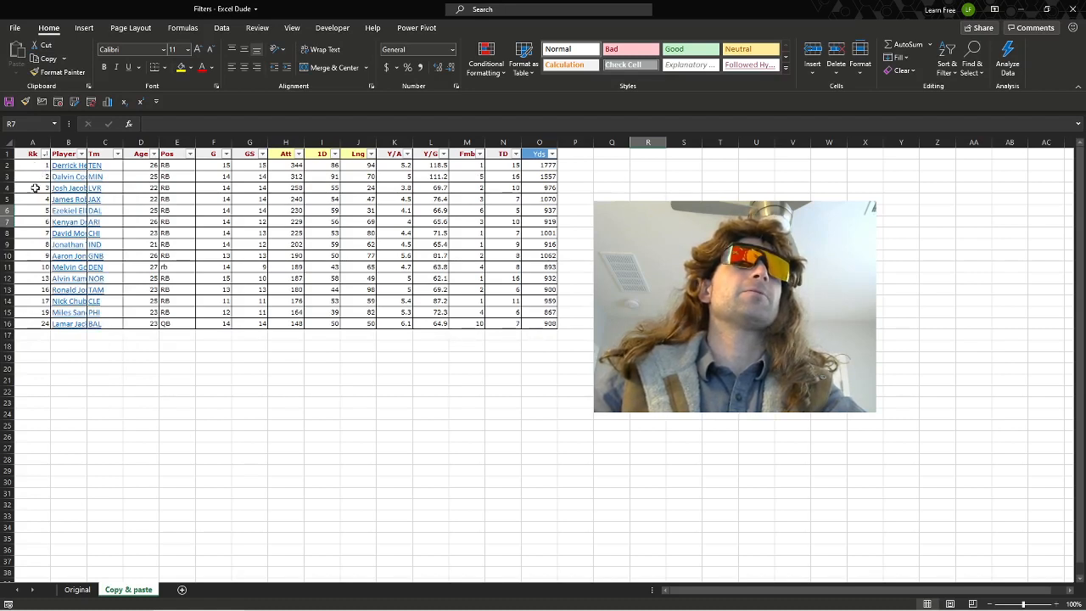
{"action": "left_click_drag", "start_coordinate": [34, 165], "coordinate": [48, 324]}
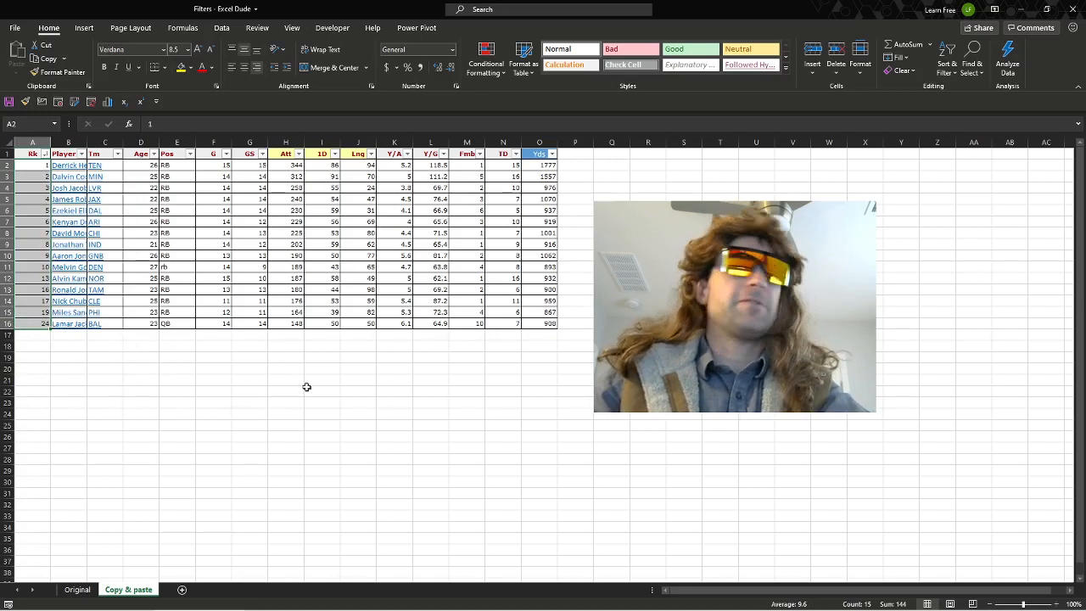
Clear the Yds filter on the Original sheet and highlight the full list of player names.
{"action": "left_click", "coordinate": [77, 588]}
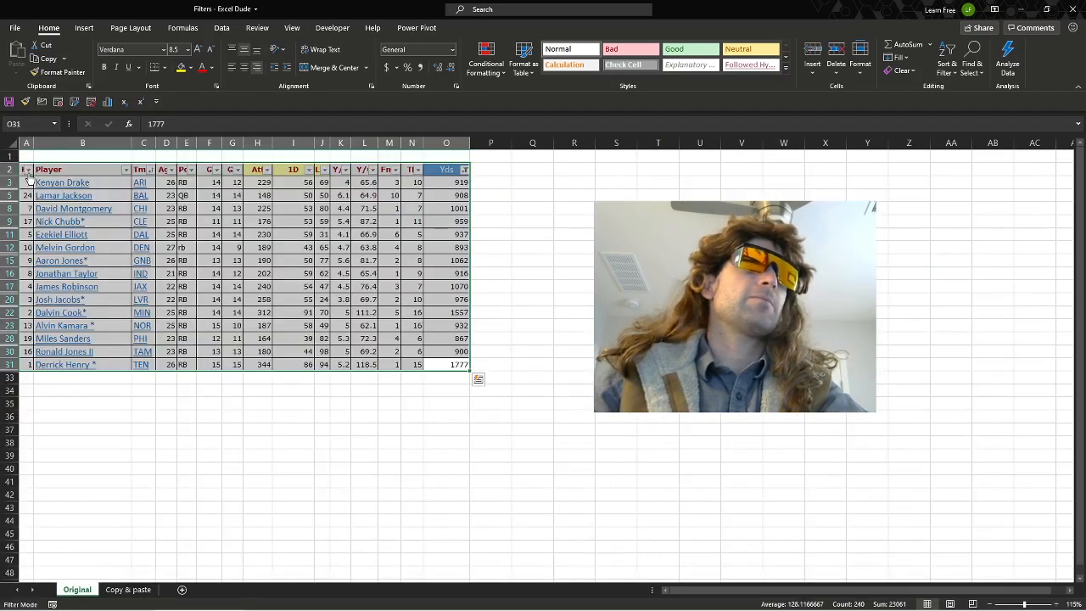
{"action": "left_click", "coordinate": [463, 170]}
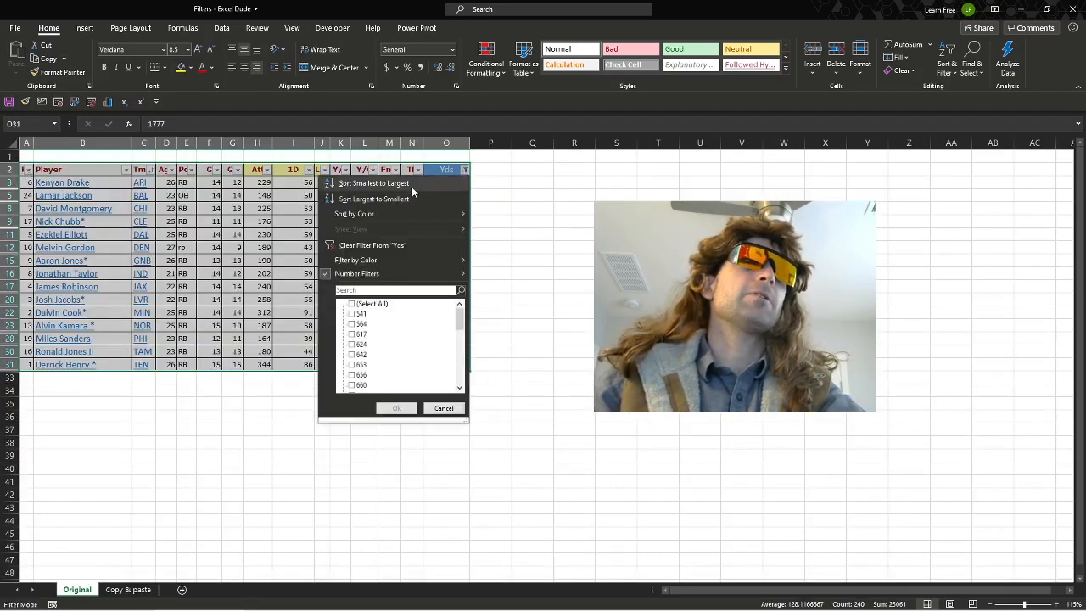
{"action": "left_click", "coordinate": [409, 244]}
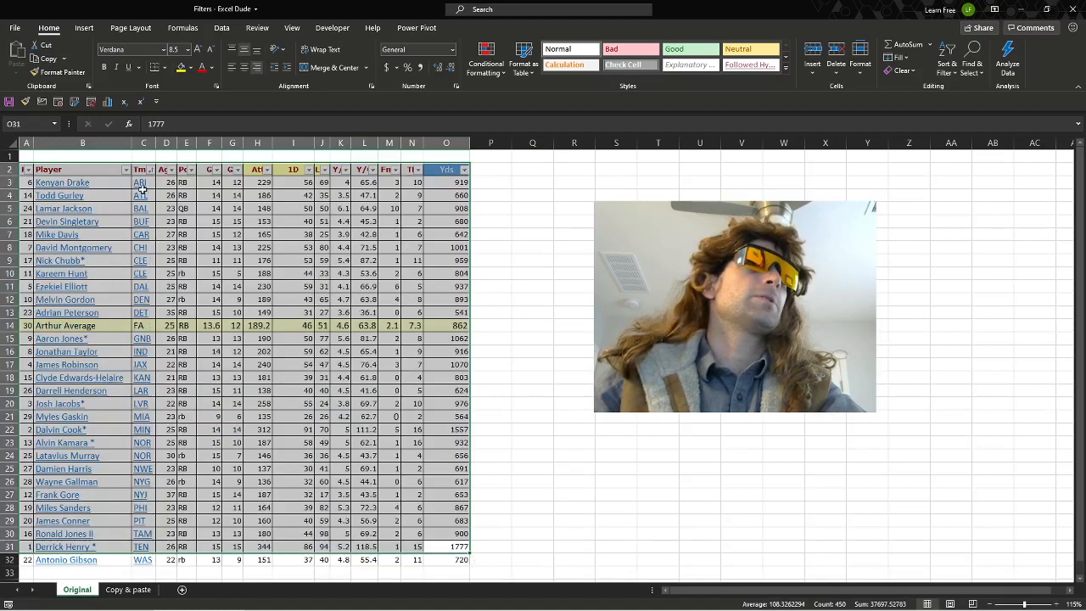
{"action": "left_click_drag", "start_coordinate": [101, 185], "coordinate": [101, 555]}
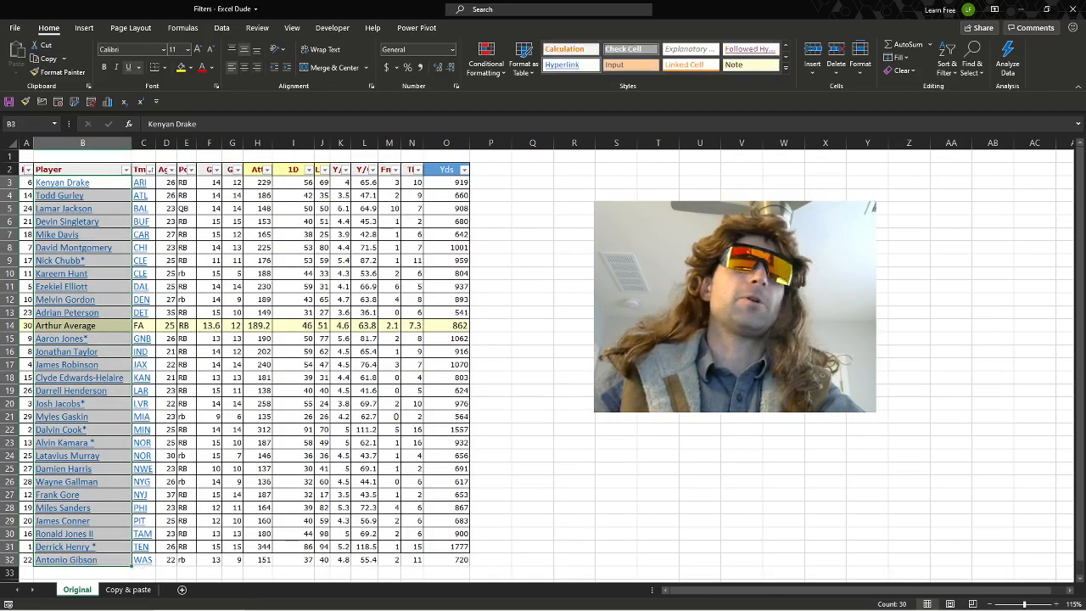
{"action": "left_click", "coordinate": [658, 247]}
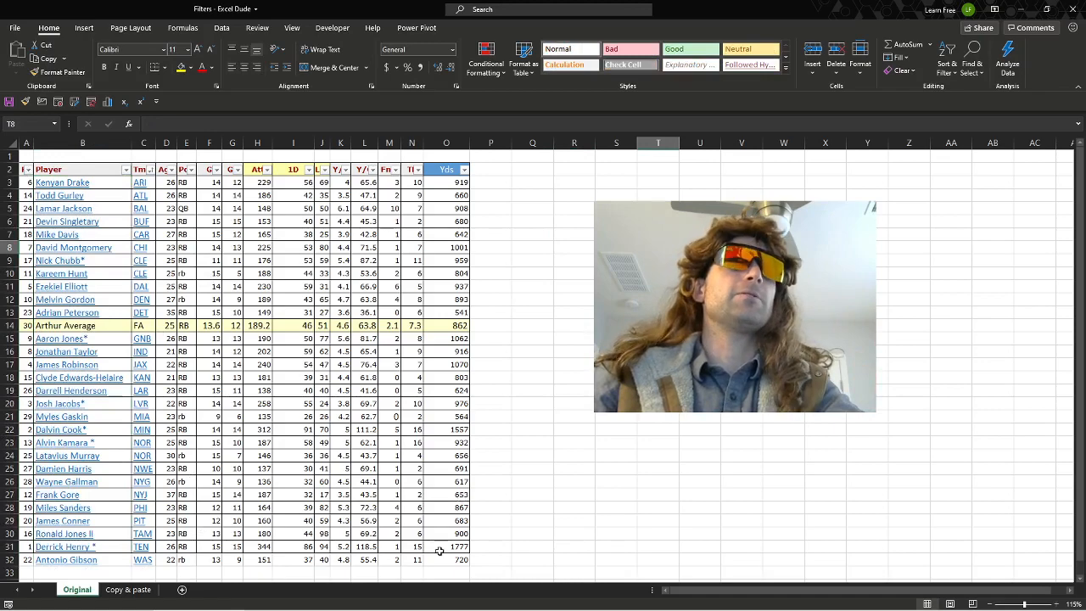
Copy the whole unfiltered table from the Original sheet over the data starting at A1 on the Copy & paste sheet.
{"action": "left_click_drag", "start_coordinate": [443, 560], "coordinate": [27, 172]}
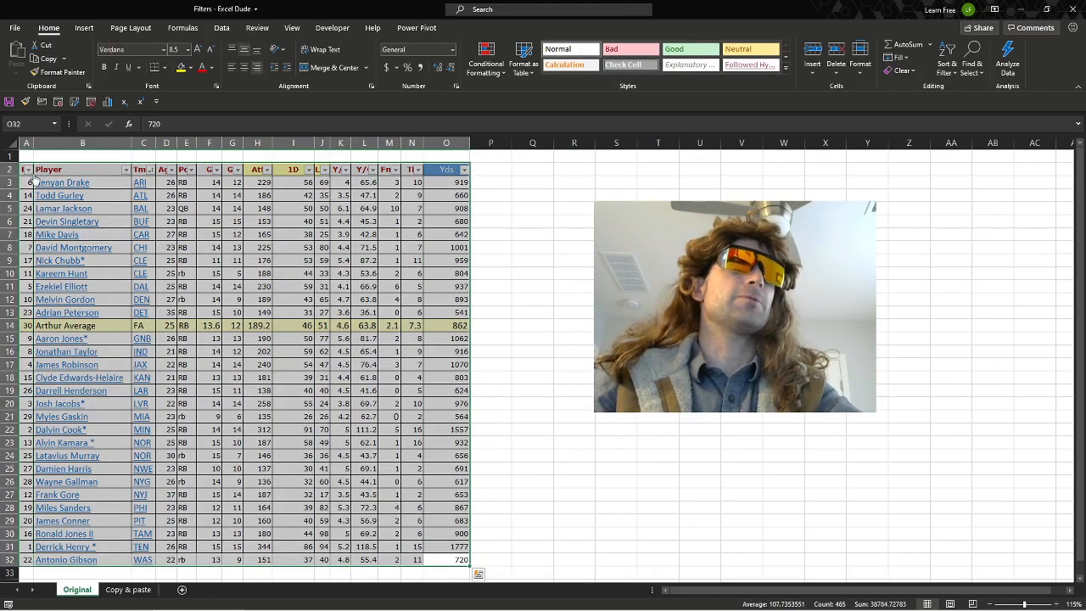
{"action": "key", "text": "ctrl+c"}
{"action": "left_click", "coordinate": [127, 588]}
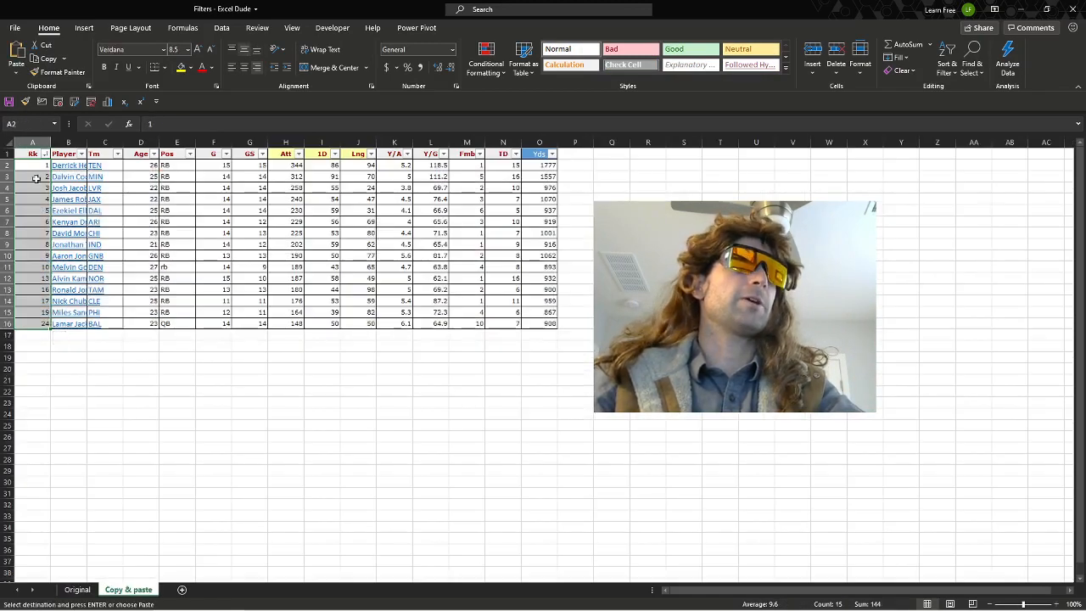
{"action": "left_click", "coordinate": [33, 155]}
{"action": "key", "text": "ctrl+v"}
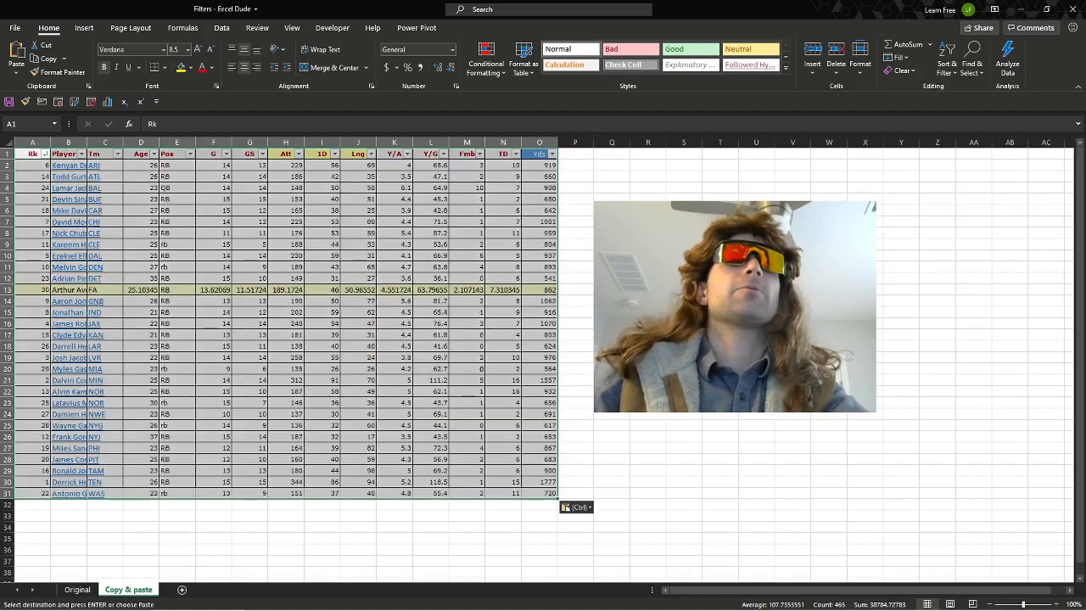
Autofit the width of all columns on the Copy & paste sheet.
{"action": "left_click", "coordinate": [11, 143]}
{"action": "double_click", "coordinate": [49, 142]}
{"action": "left_click", "coordinate": [331, 219]}
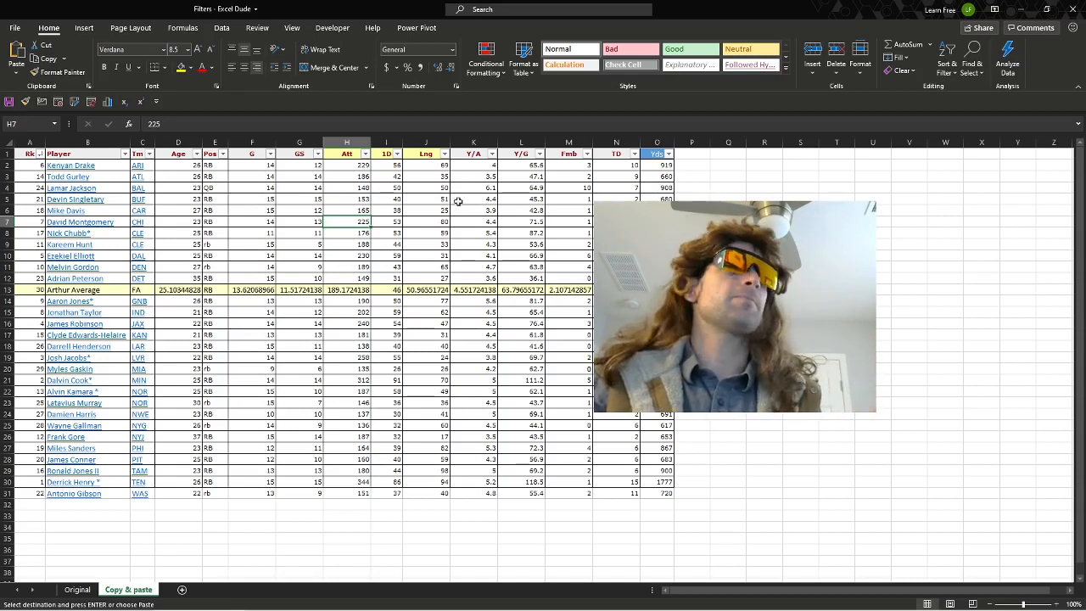
Turn off the filters on the header row of the Copy & paste sheet.
{"action": "left_click_drag", "start_coordinate": [657, 155], "coordinate": [26, 153]}
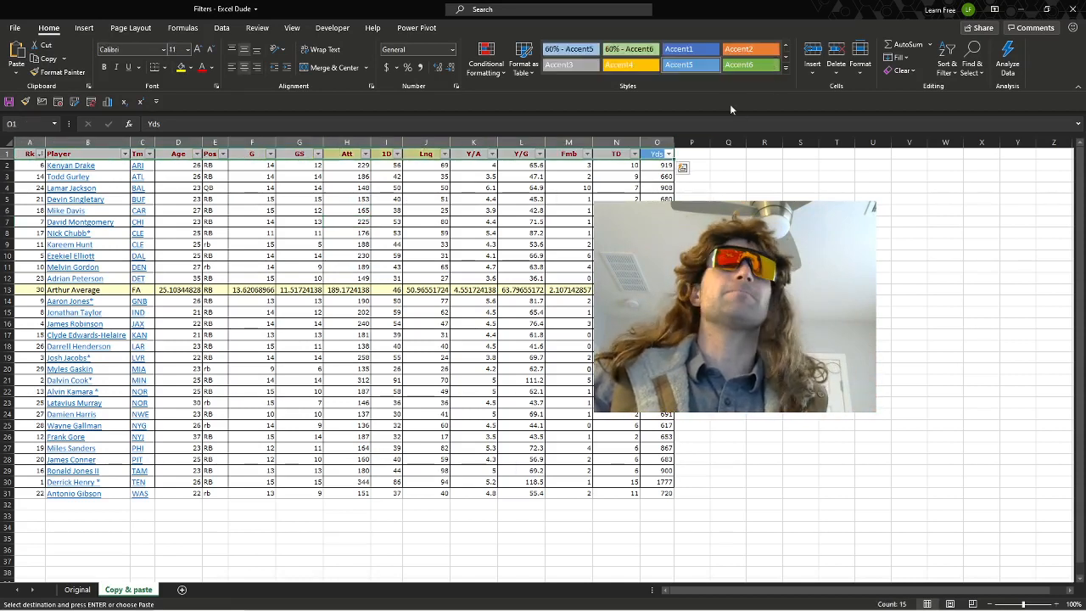
{"action": "left_click", "coordinate": [952, 67]}
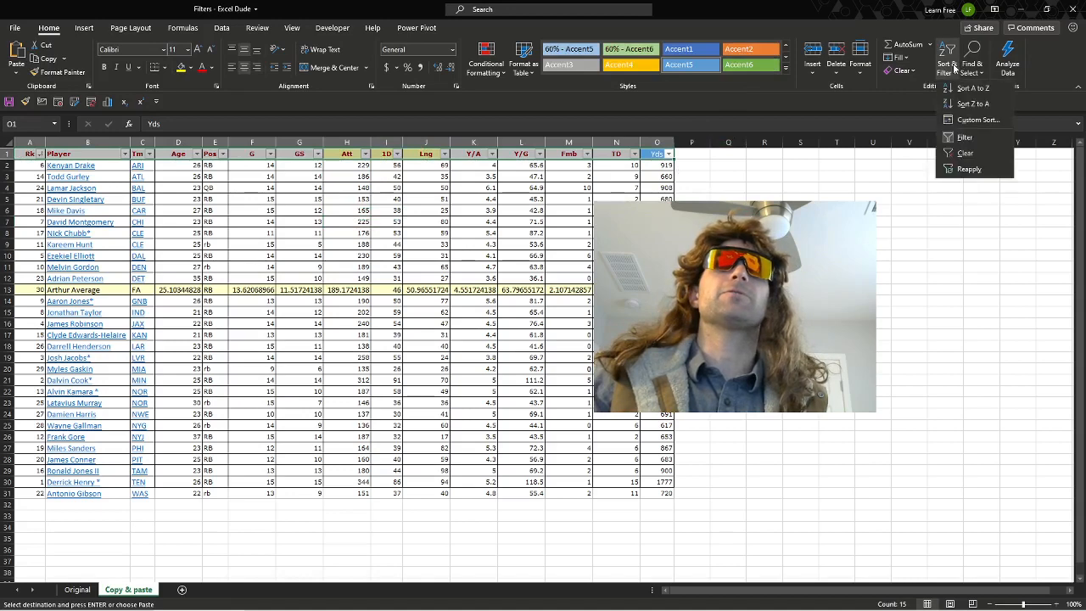
{"action": "left_click", "coordinate": [984, 139]}
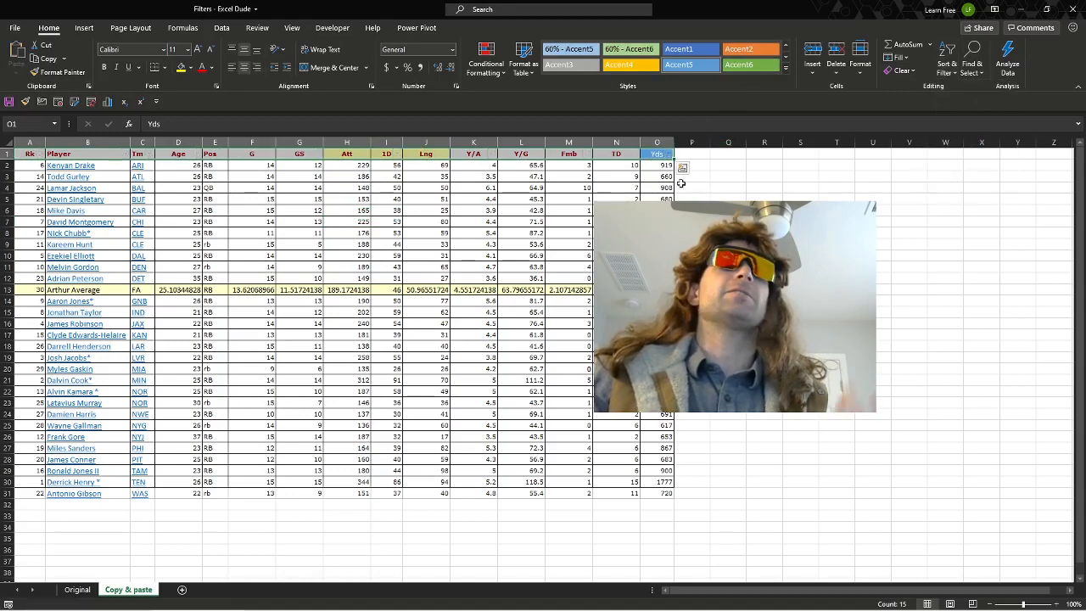
Enter the header Projected Yards in cell P1 beside Yds, and delete it again.
{"action": "left_click", "coordinate": [694, 156]}
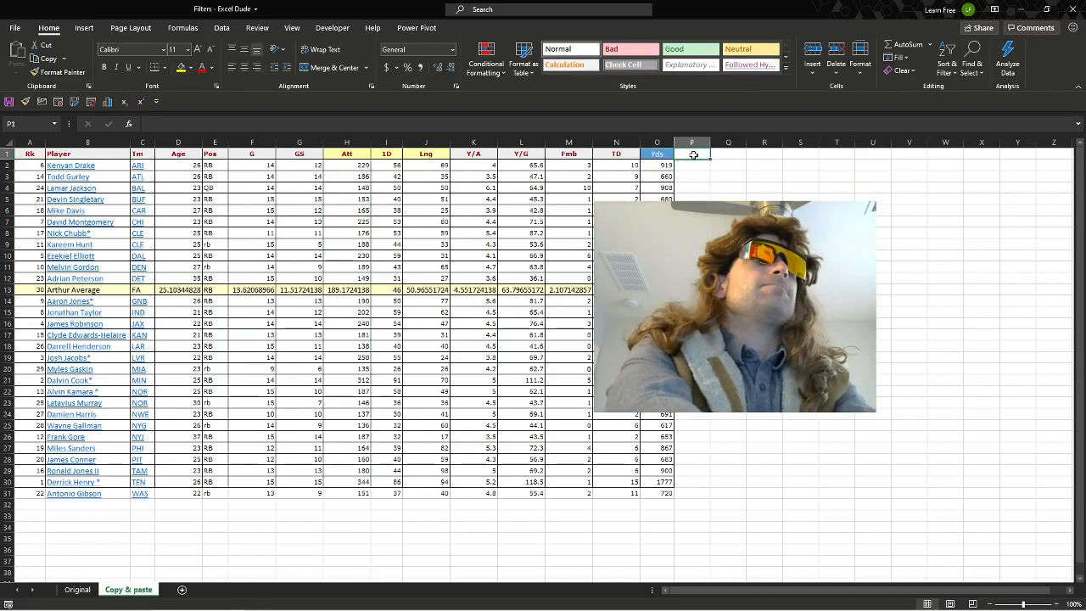
{"action": "type", "text": "Projecte"}
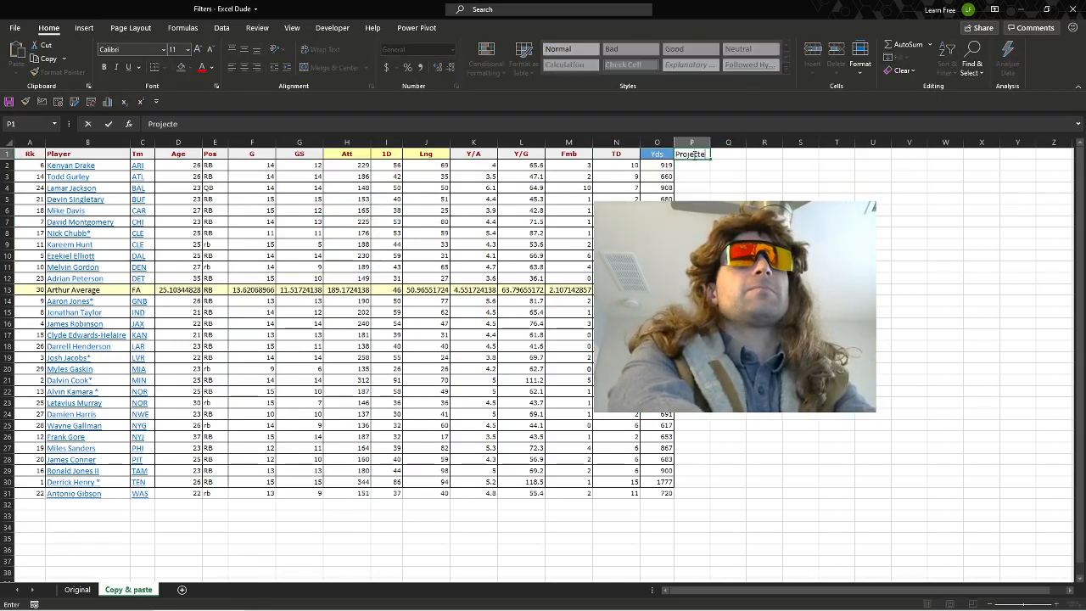
{"action": "type", "text": "d Yars"}
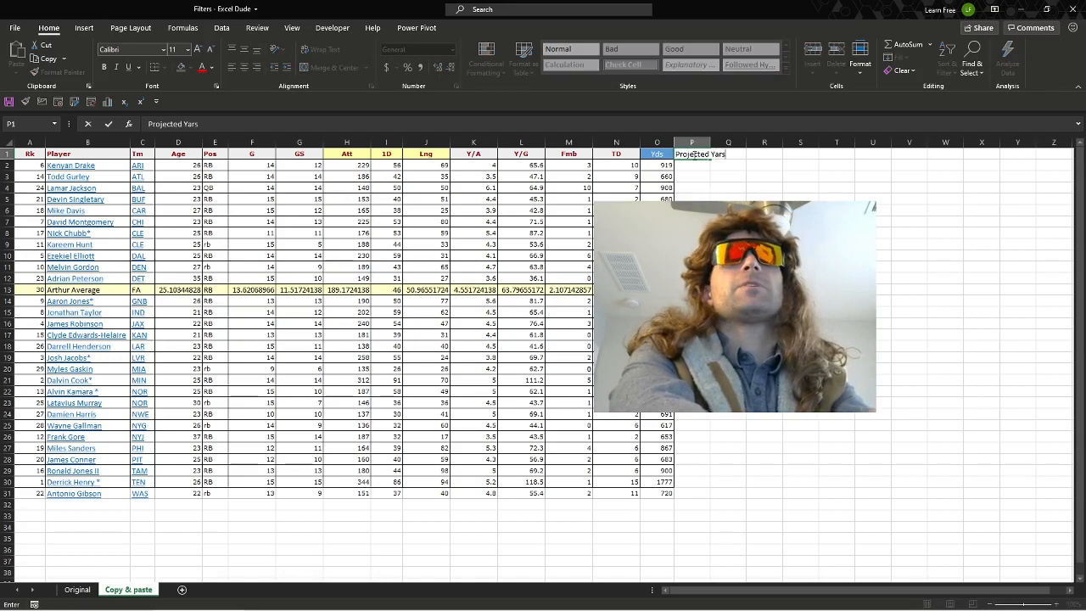
{"action": "type", "text": "ds"}
{"action": "key", "text": "Return"}
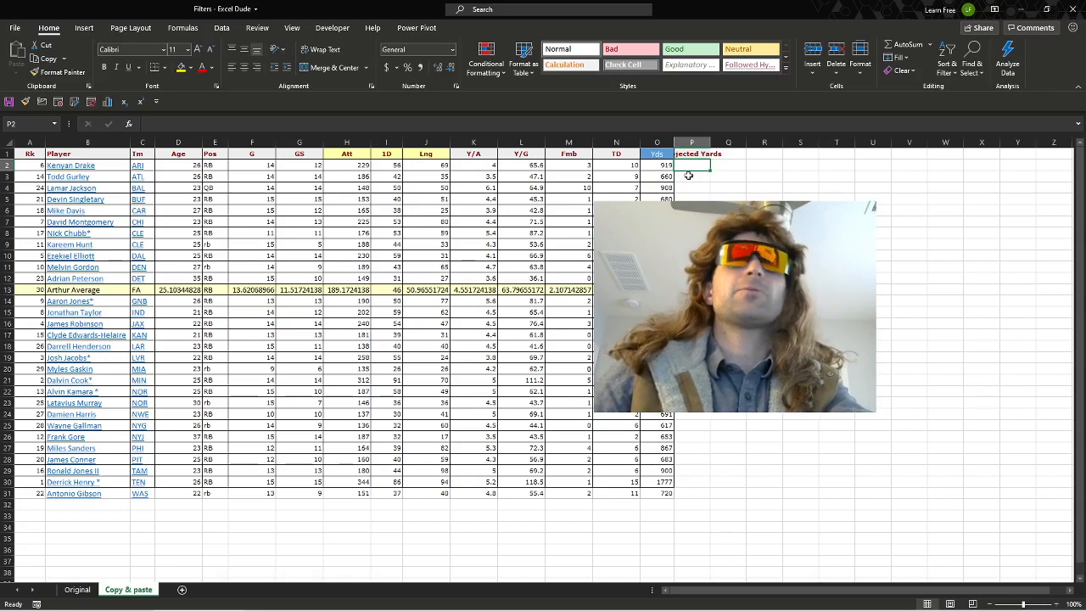
{"action": "left_click", "coordinate": [694, 150]}
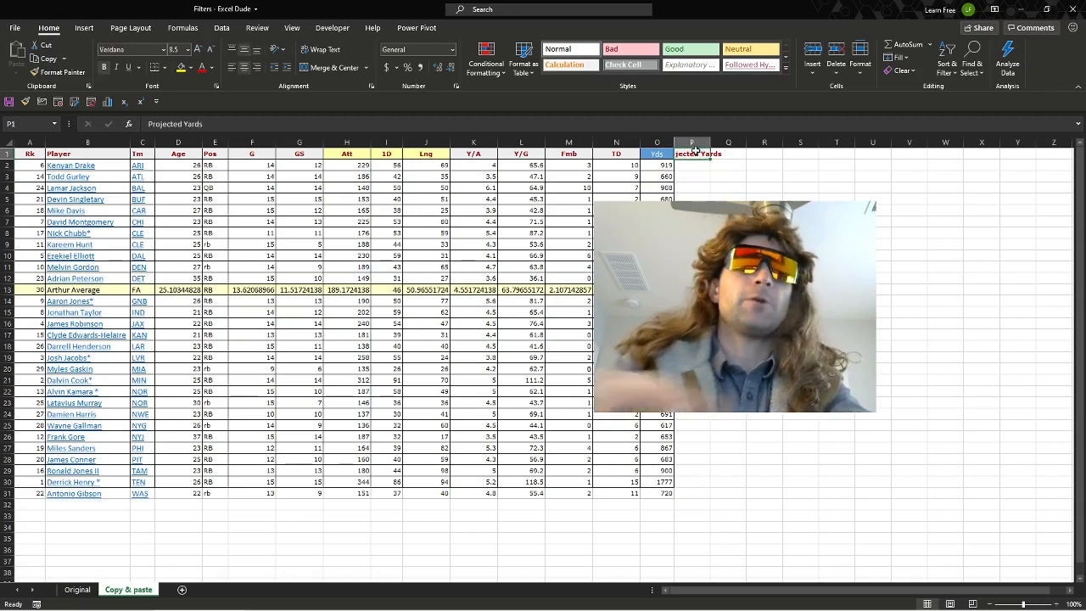
{"action": "key", "text": "Delete"}
Convert the data range A1:O31 into an Excel table with headers.
{"action": "left_click", "coordinate": [310, 217]}
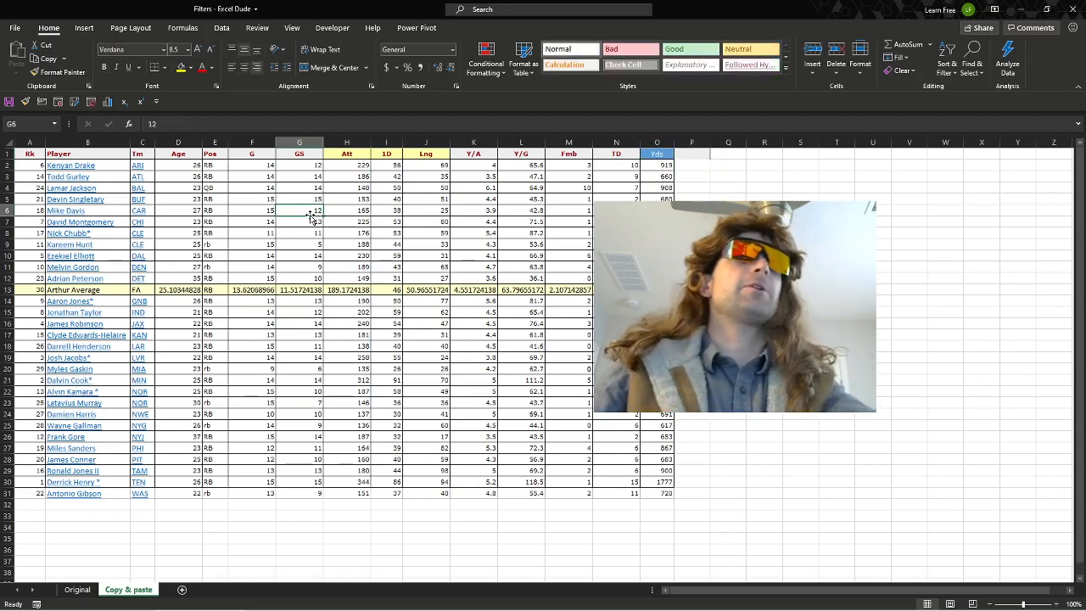
{"action": "key", "text": "ctrl+t"}
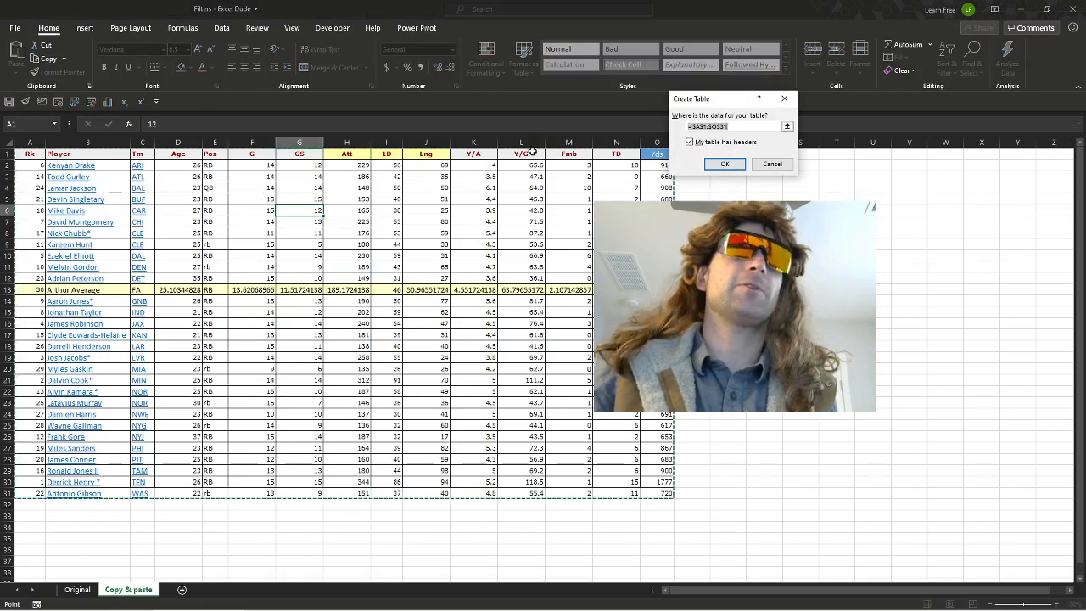
{"action": "left_click", "coordinate": [735, 167]}
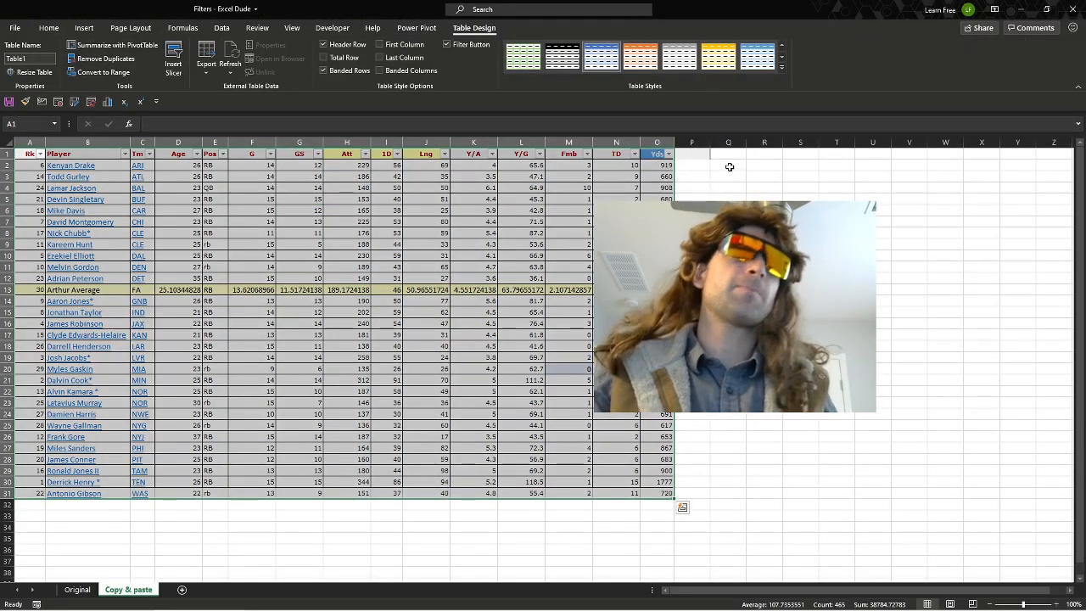
Add a Projected Yards column to the table in P1 beside Yds and autofit its width.
{"action": "left_click", "coordinate": [683, 155]}
{"action": "type", "text": "P"}
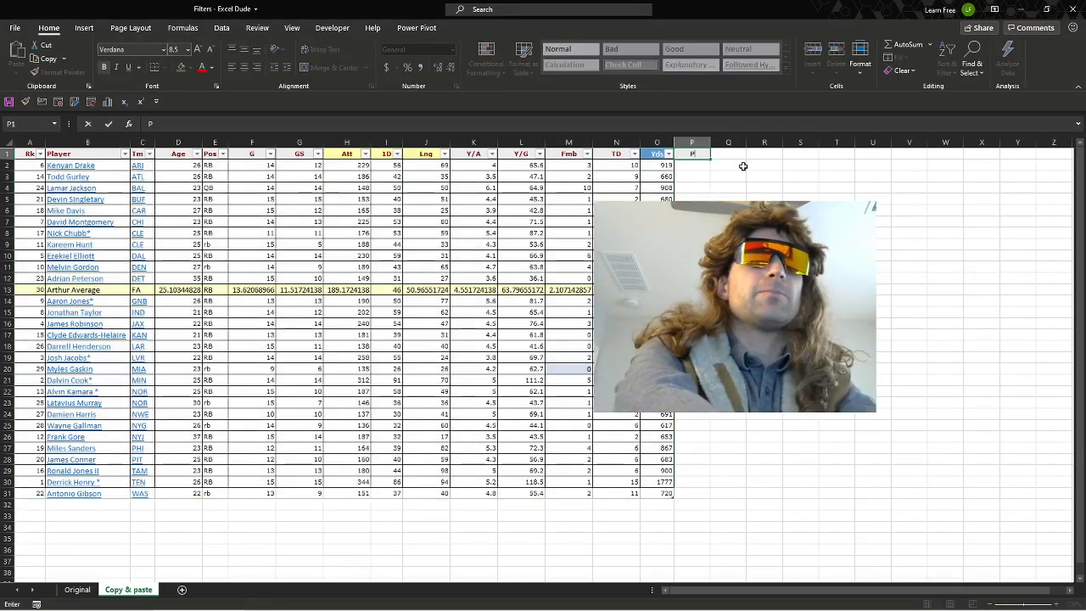
{"action": "type", "text": "rojected Yards"}
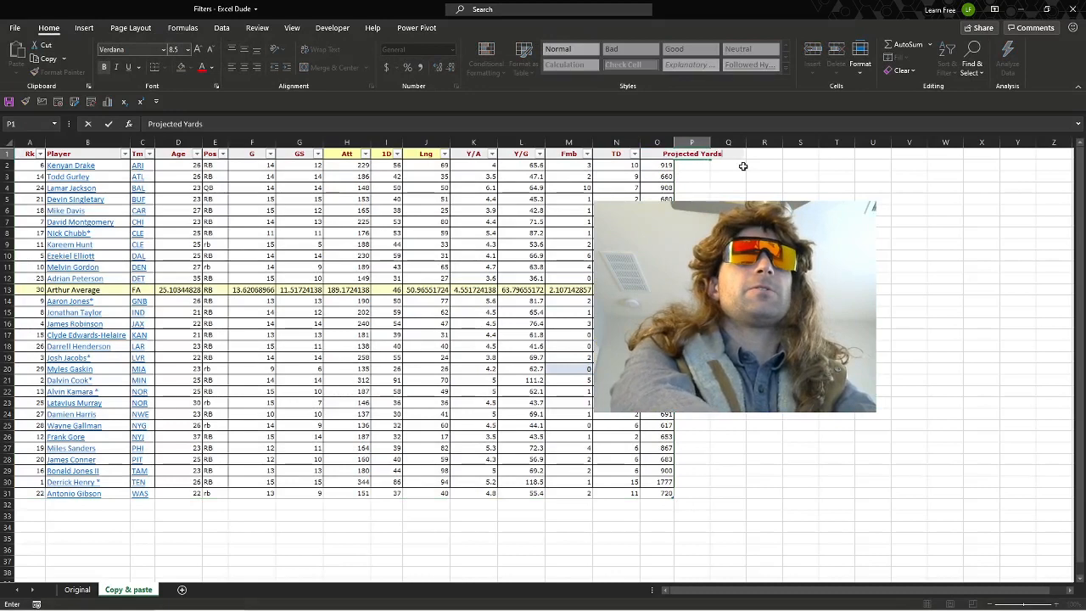
{"action": "key", "text": "Return"}
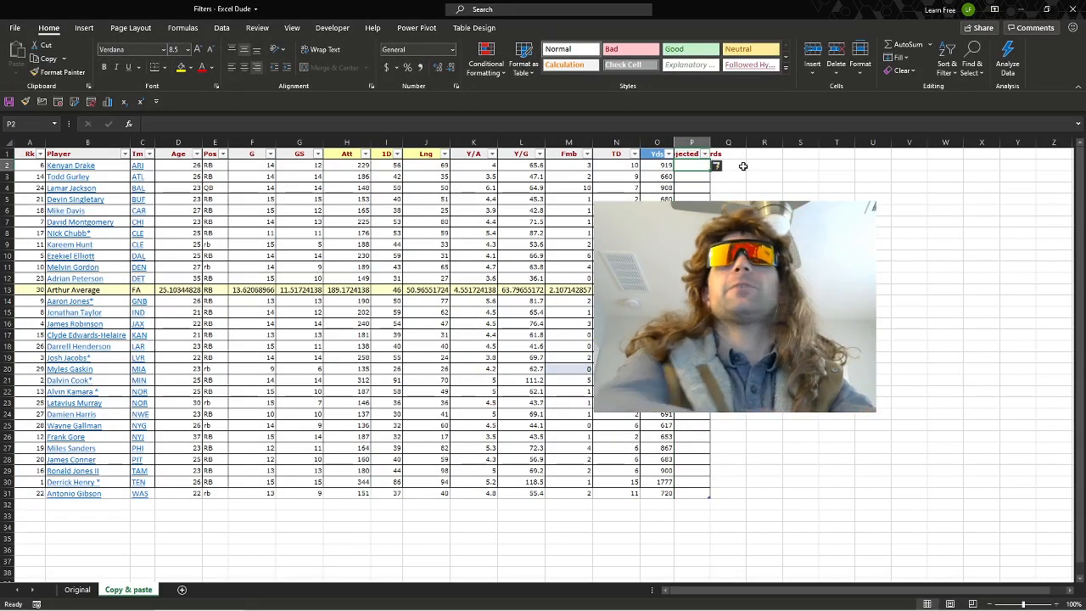
{"action": "key", "text": "Up"}
{"action": "key", "text": "alt+h"}
{"action": "key", "text": "o"}
{"action": "key", "text": "i"}
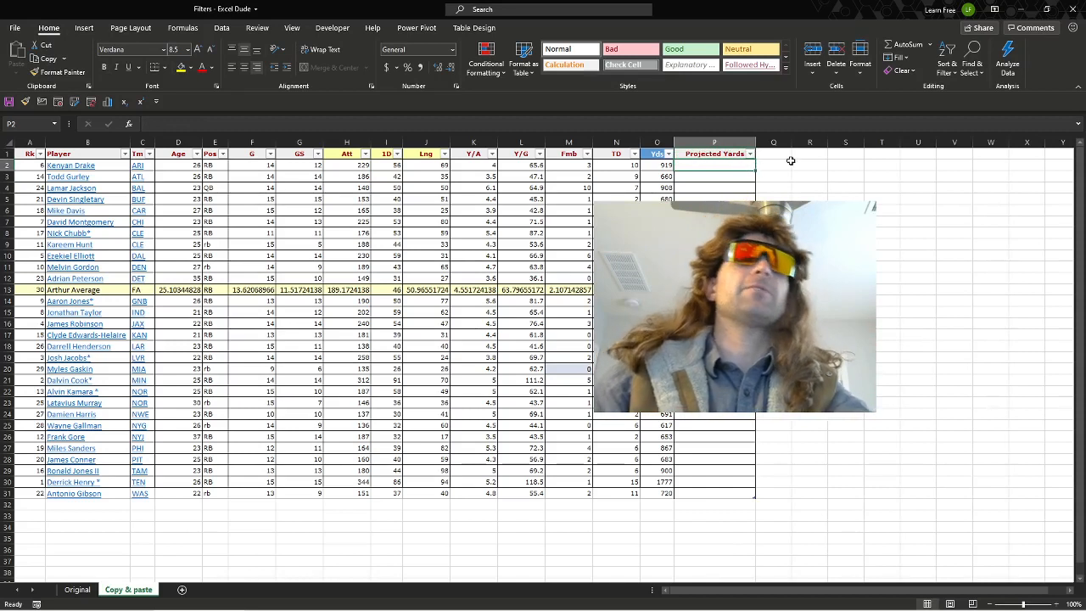
Fill the Projected Yards column with a formula multiplying each row's Y/G value by 16, starting in P2.
{"action": "type", "text": "="}
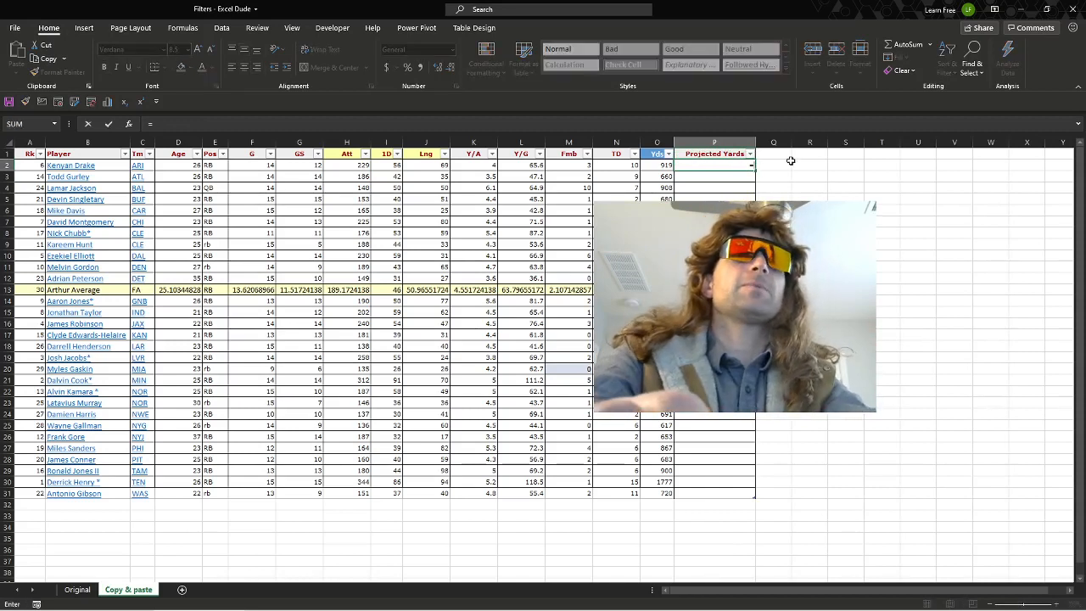
{"action": "key", "text": "Left"}
{"action": "key", "text": "Left"}
{"action": "key", "text": "Left"}
{"action": "key", "text": "Left"}
{"action": "key", "text": "Left"}
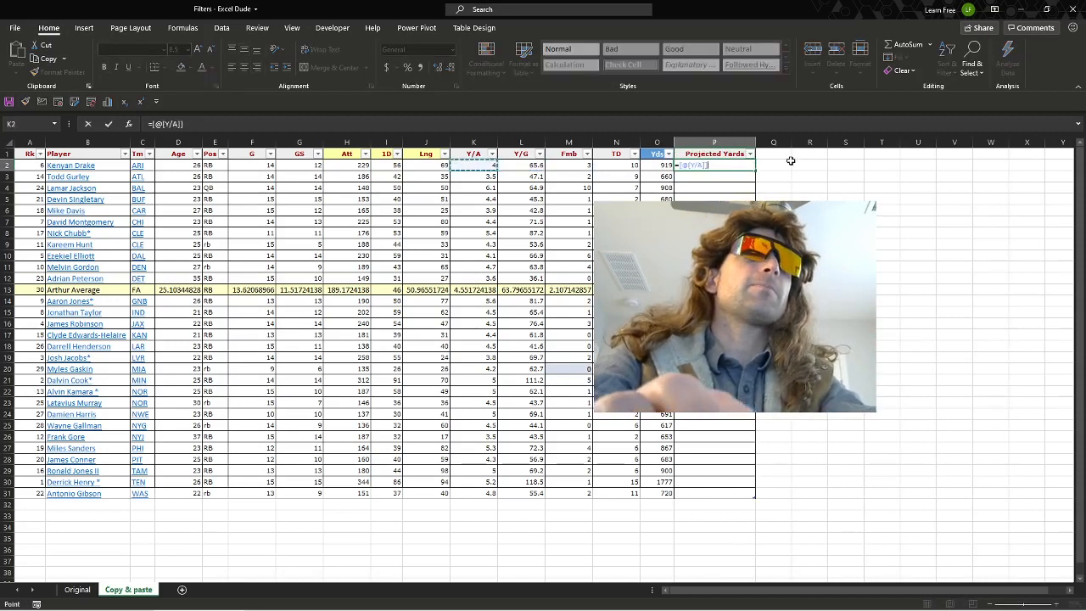
{"action": "key", "text": "Right"}
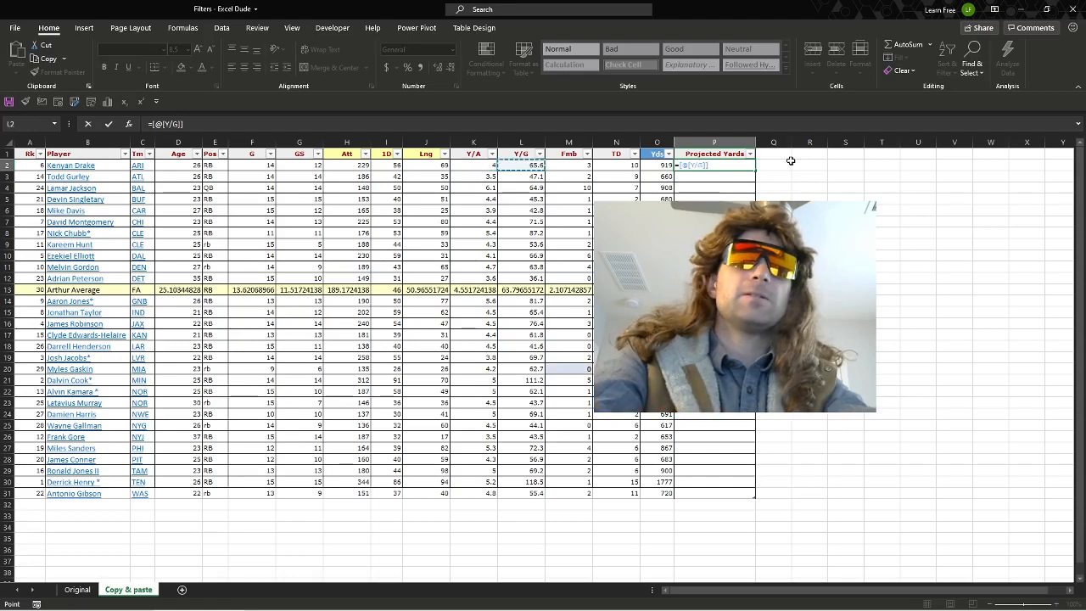
{"action": "type", "text": "*"}
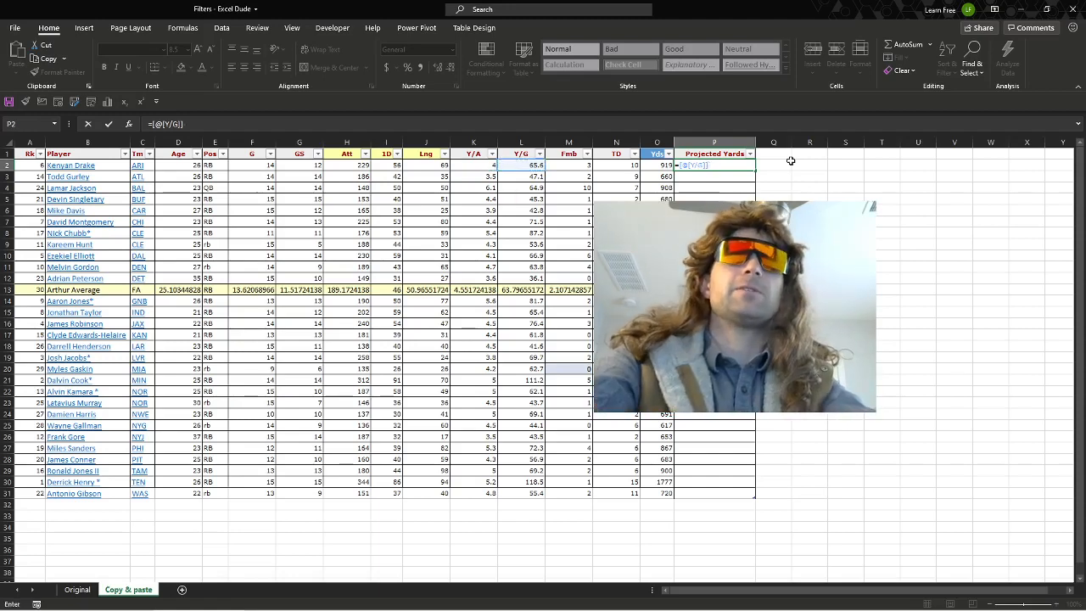
{"action": "type", "text": "16"}
{"action": "key", "text": "Return"}
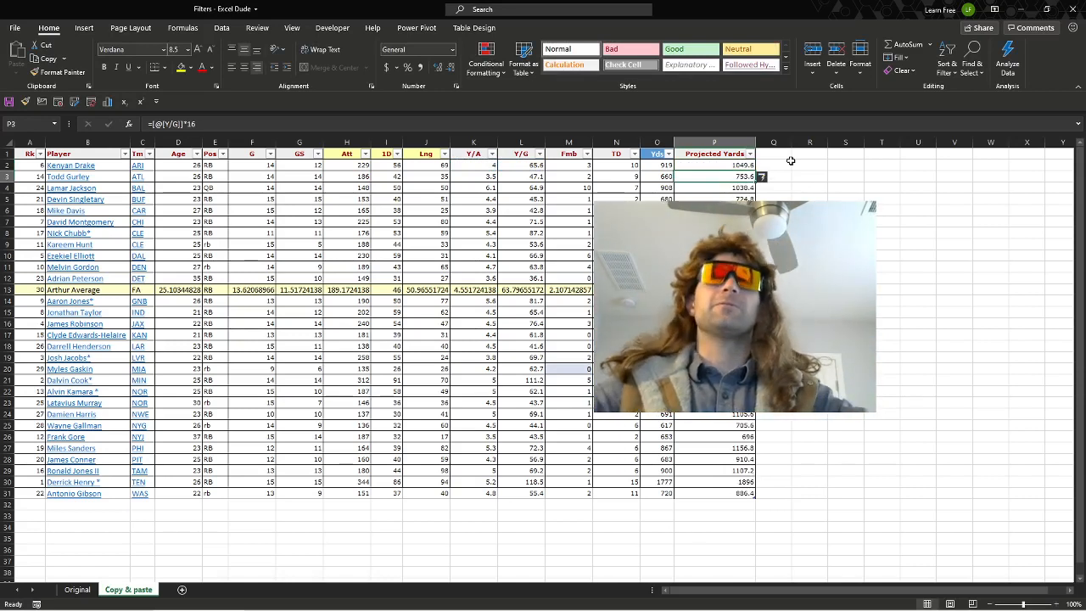
Format the Projected Yards values in P2:P31 as numbers with thousands separators and two decimals, and deselect the range.
{"action": "left_click_drag", "start_coordinate": [750, 177], "coordinate": [738, 490]}
{"action": "key", "text": "ctrl+shift+1"}
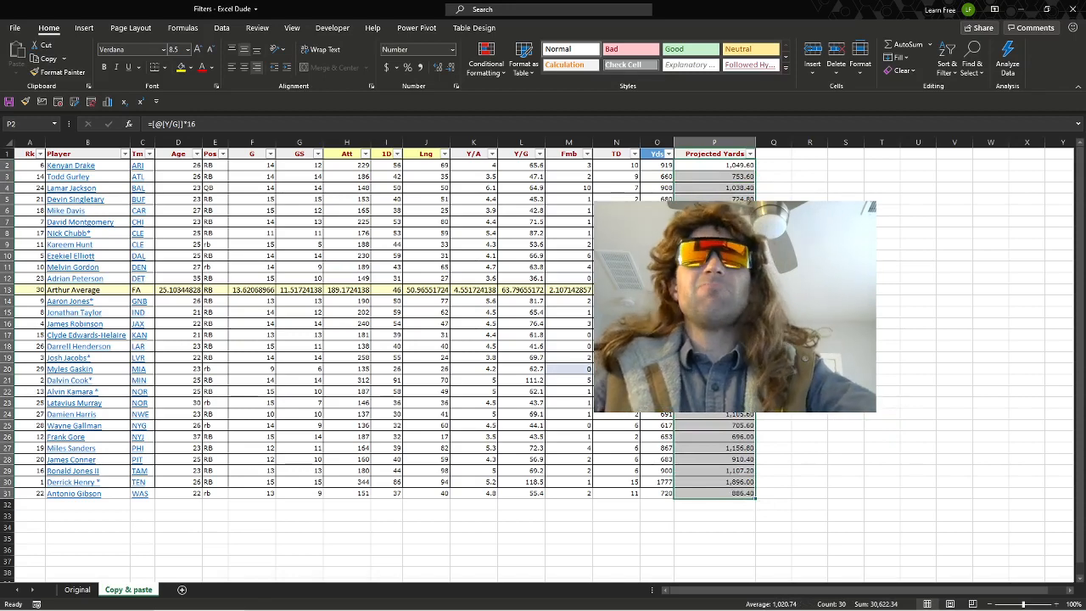
{"action": "left_click", "coordinate": [809, 233]}
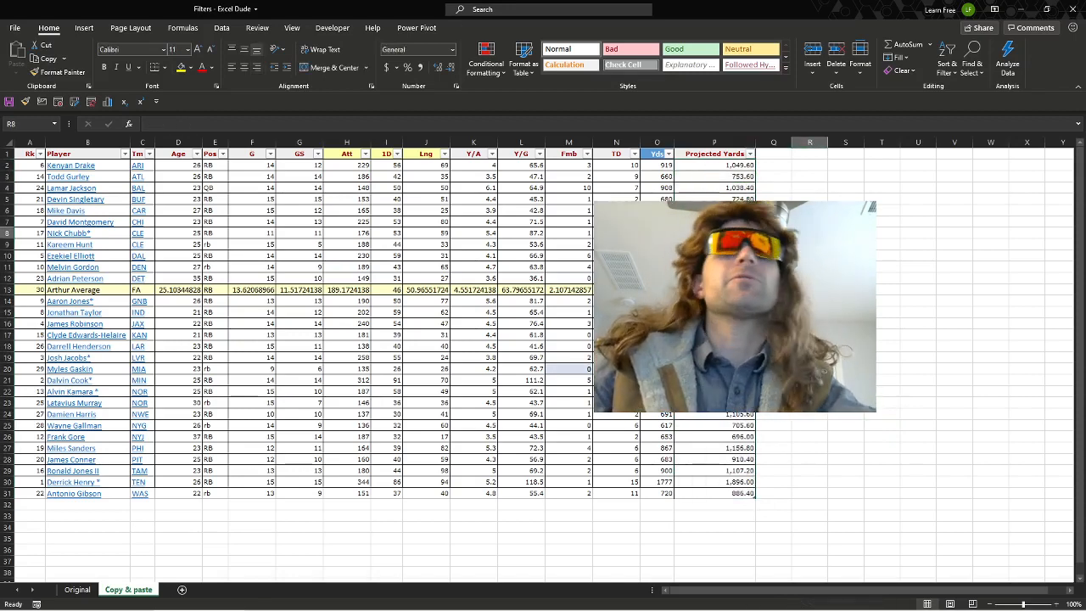
{"action": "left_click", "coordinate": [835, 208]}
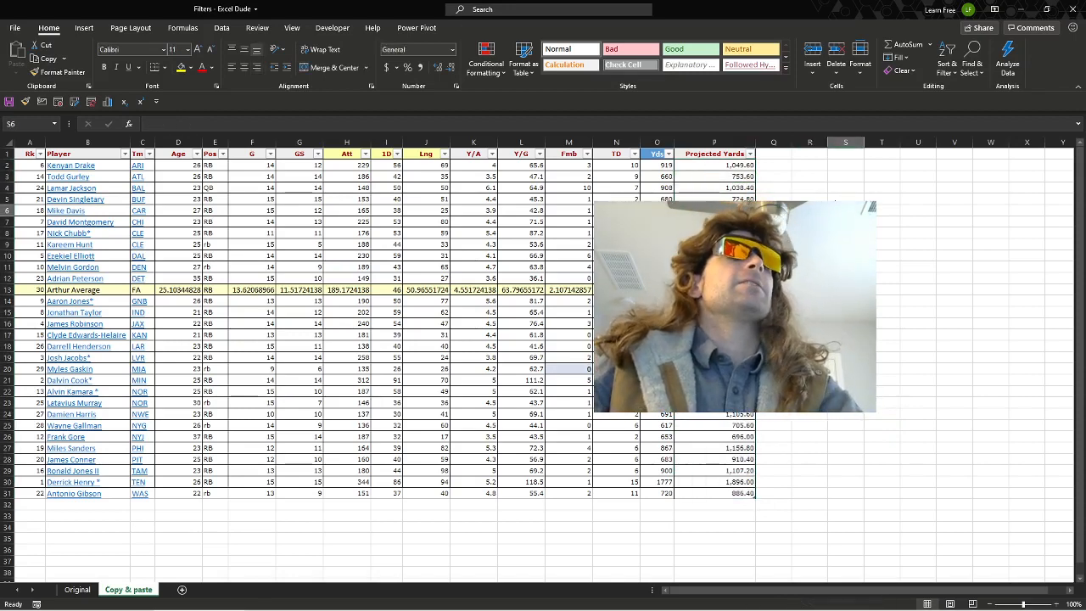